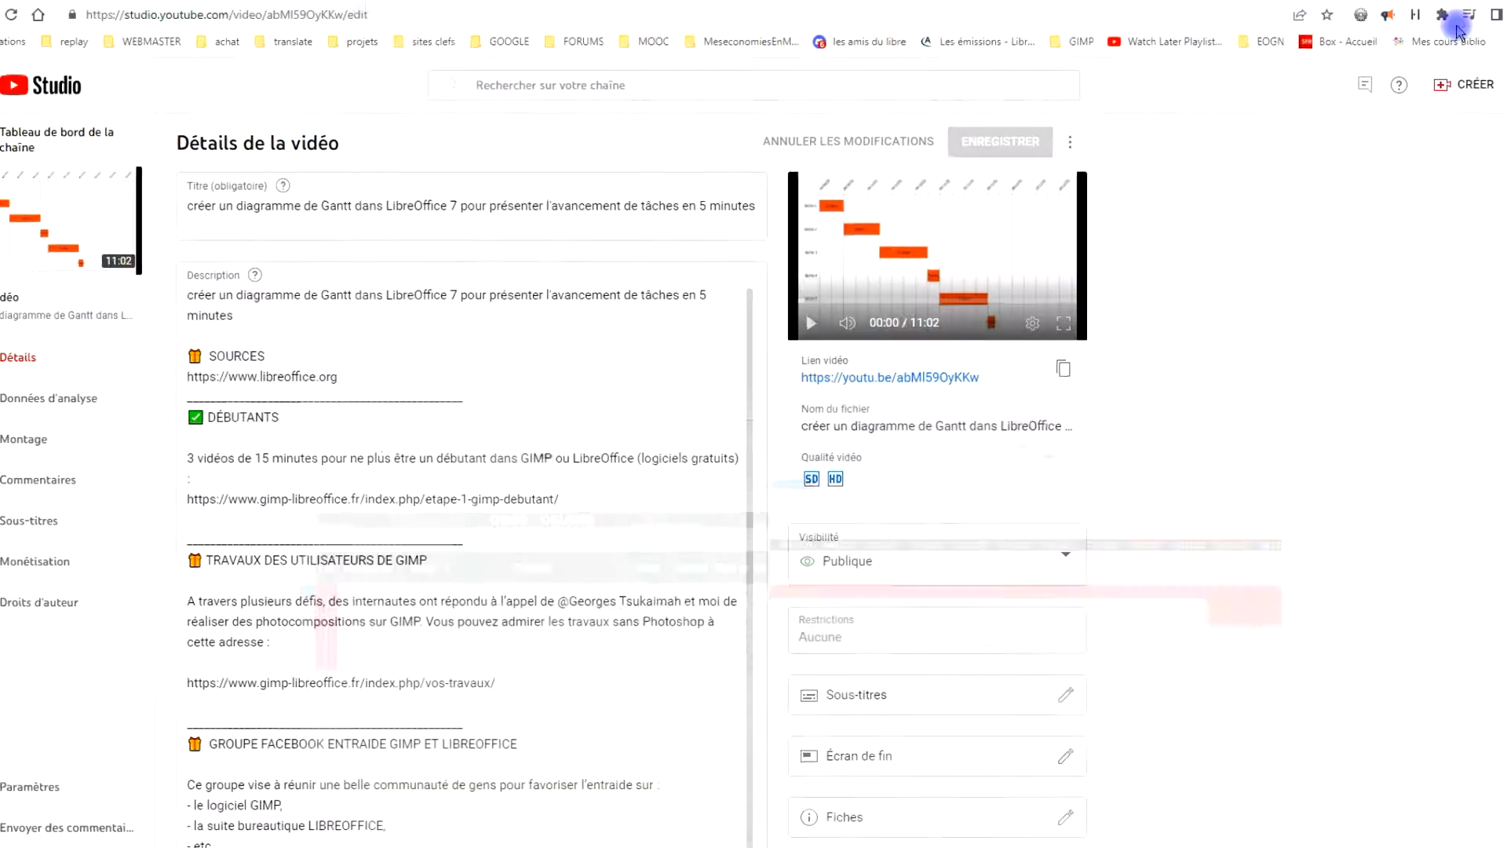
# Switch to the LibreOffice Calc planning sheet and inspect the formula in cell H7 without changing it.
pyautogui.click(283, 219)
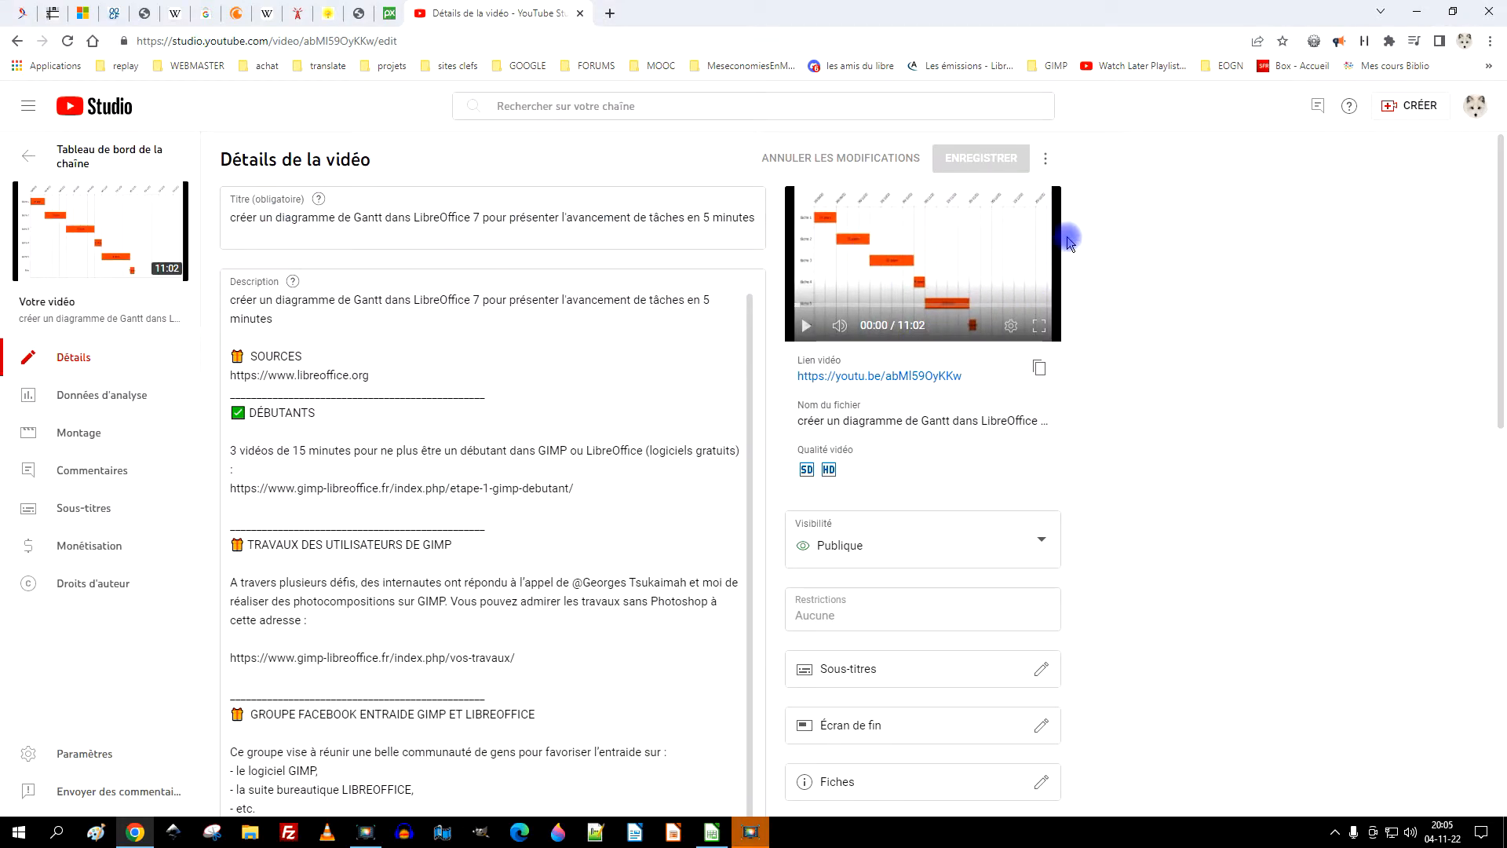
pyautogui.click(713, 830)
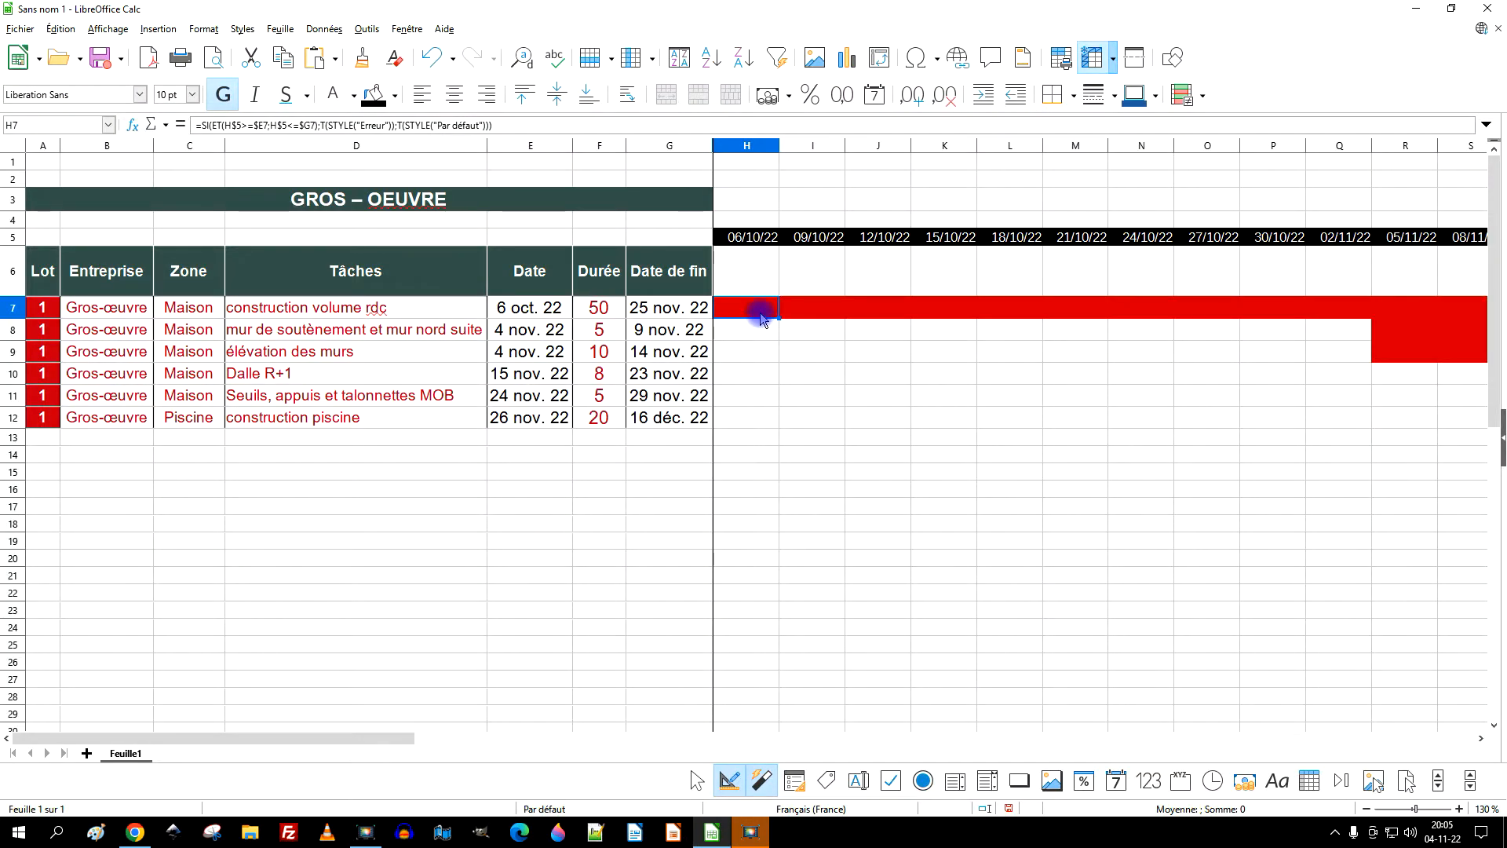
pyautogui.doubleClick(760, 314)
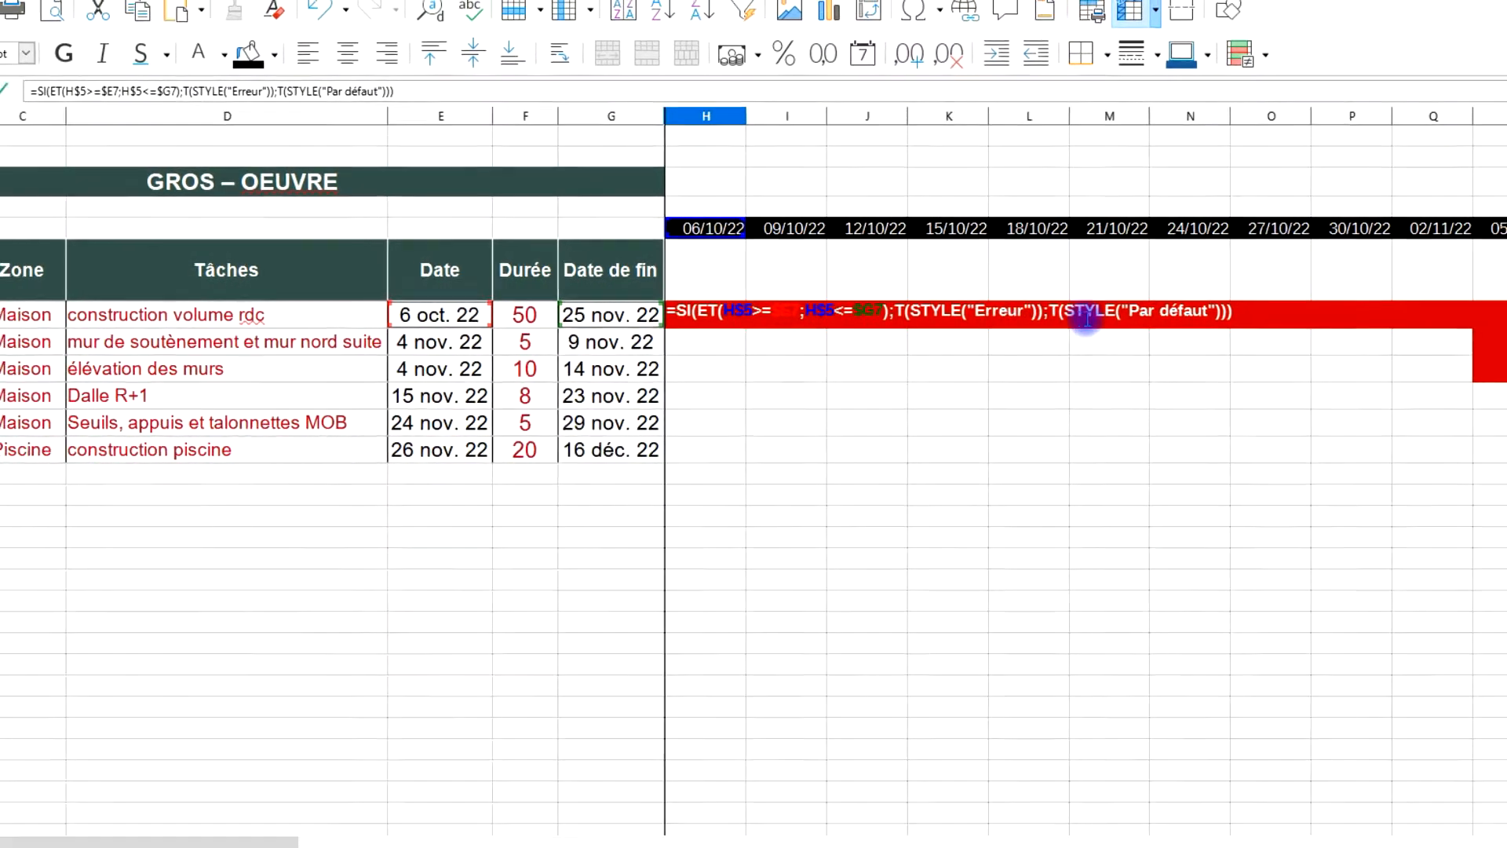
pyautogui.press('Escape')
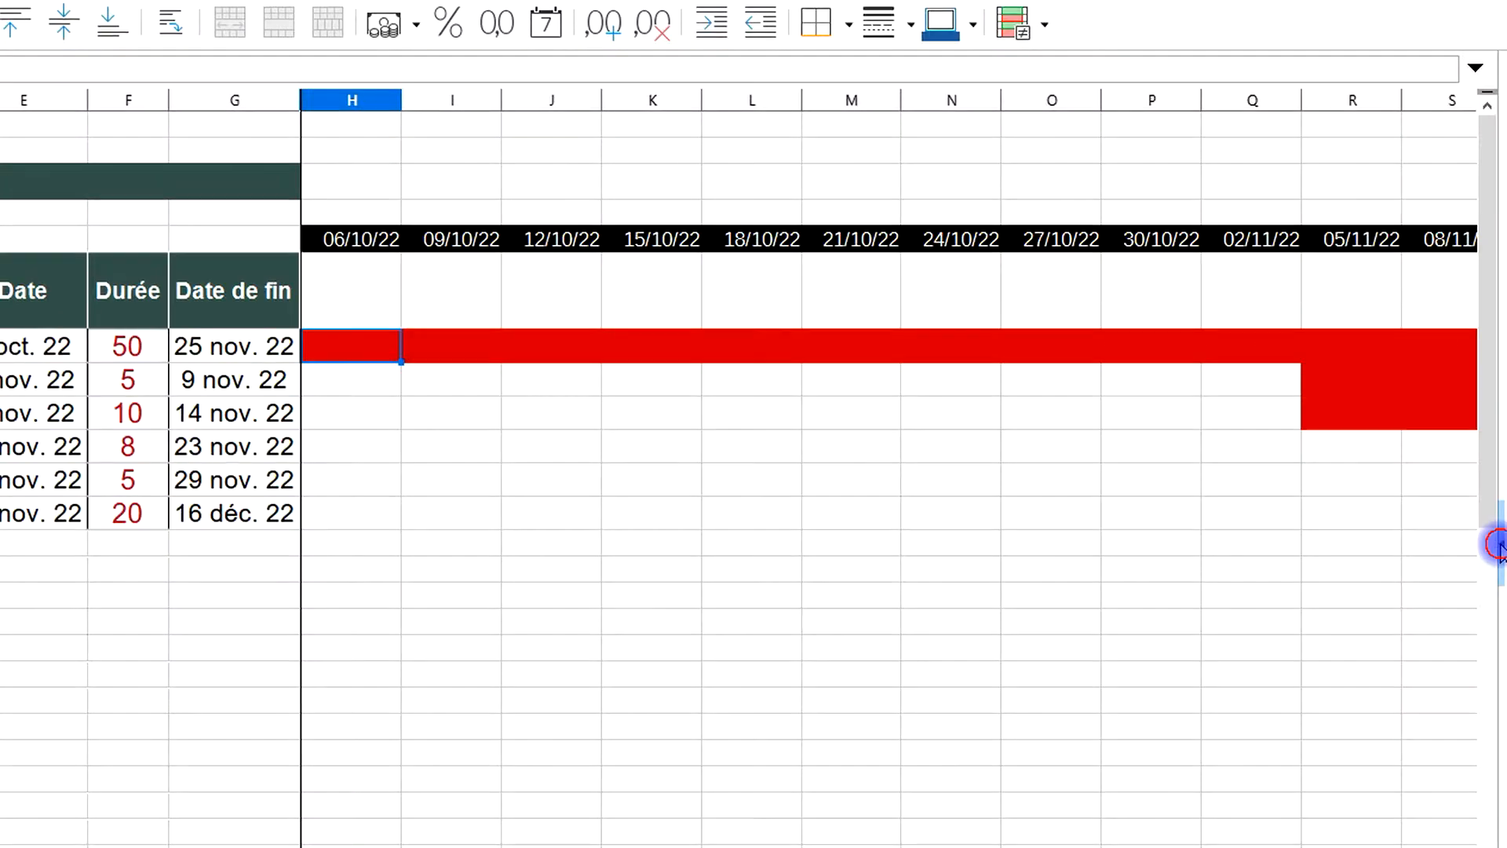
# Show the sidebar with the list of cell styles beside the Gantt sheet.
pyautogui.click(1501, 442)
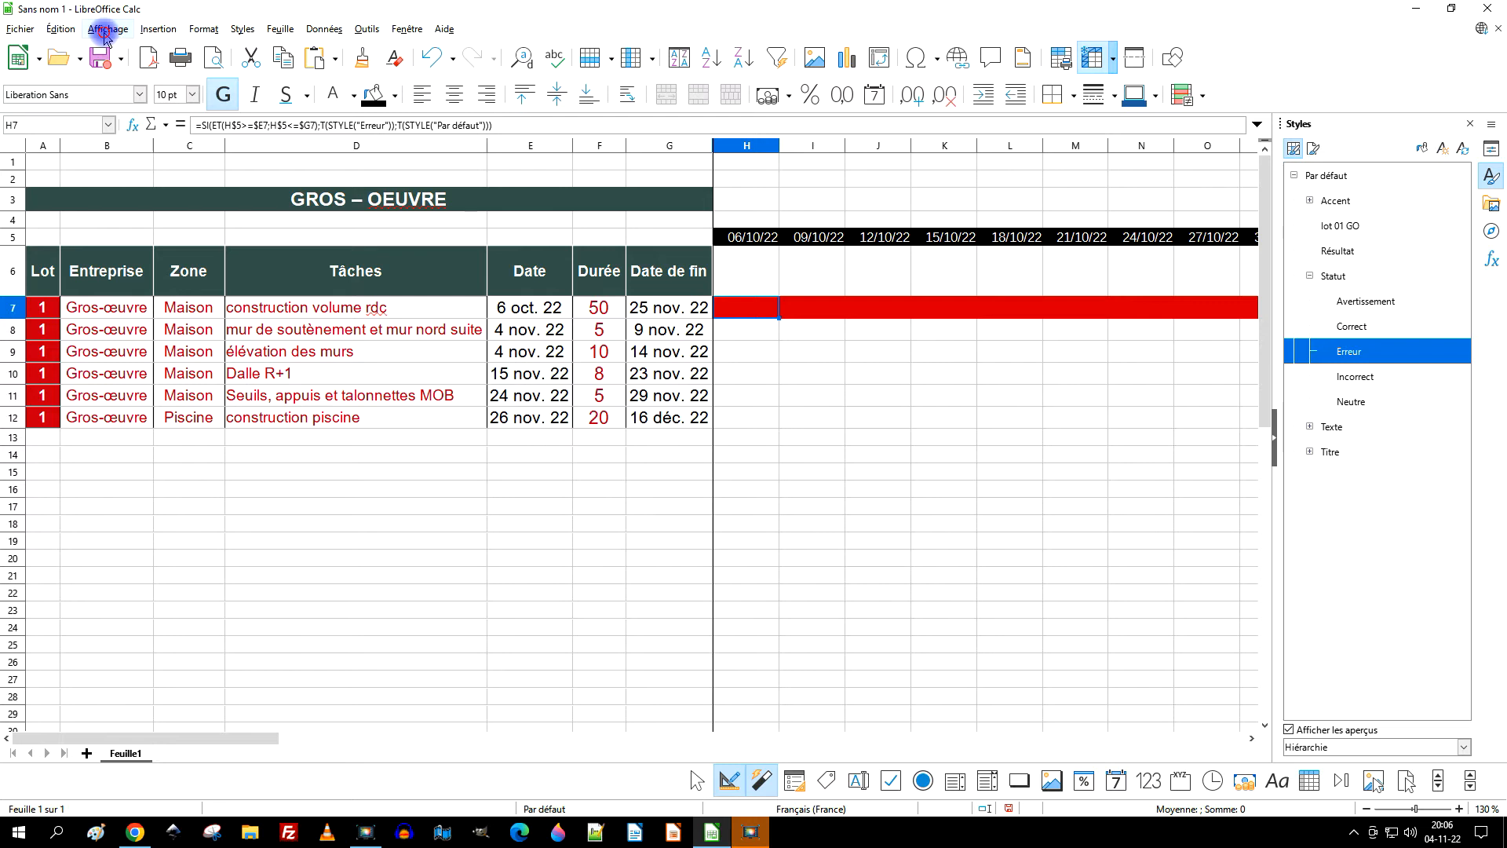
pyautogui.click(105, 30)
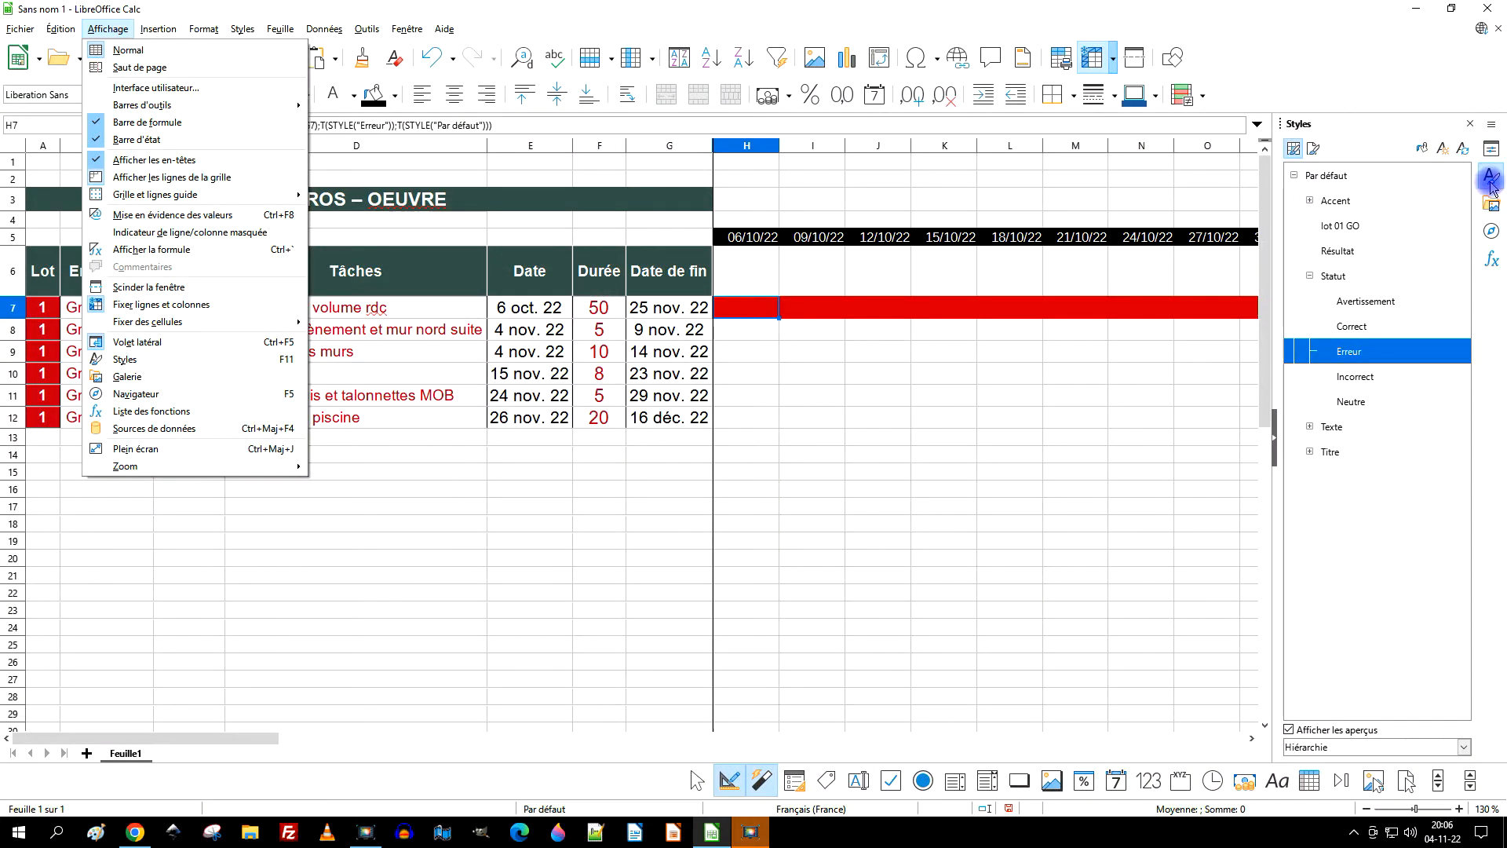
pyautogui.click(1492, 188)
pyautogui.click(1493, 188)
pyautogui.click(1494, 188)
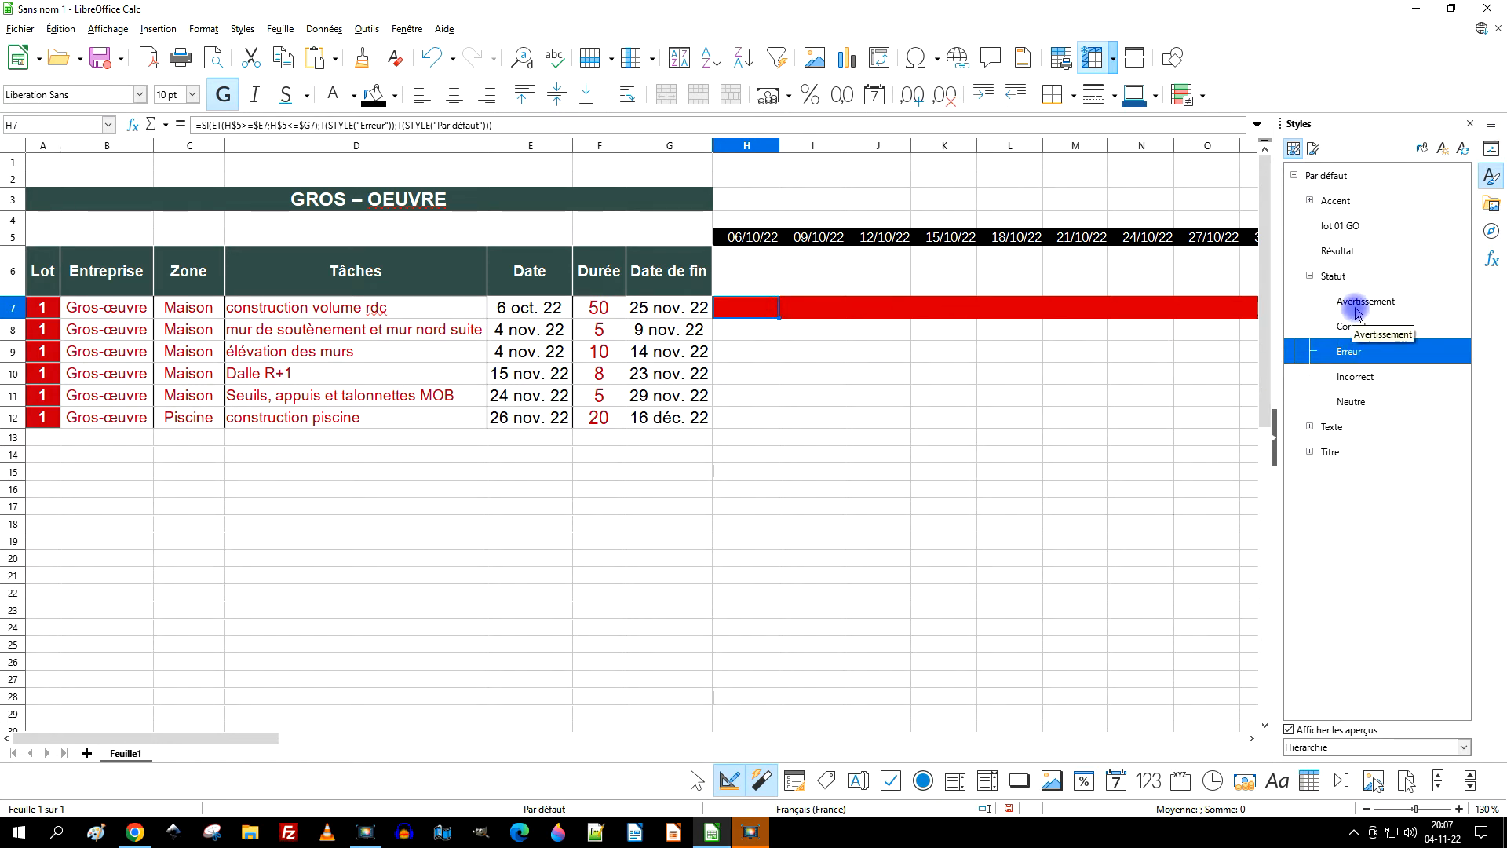
# Create a new cell style named barre_verte under the Statut style.
pyautogui.rightClick(1340, 278)
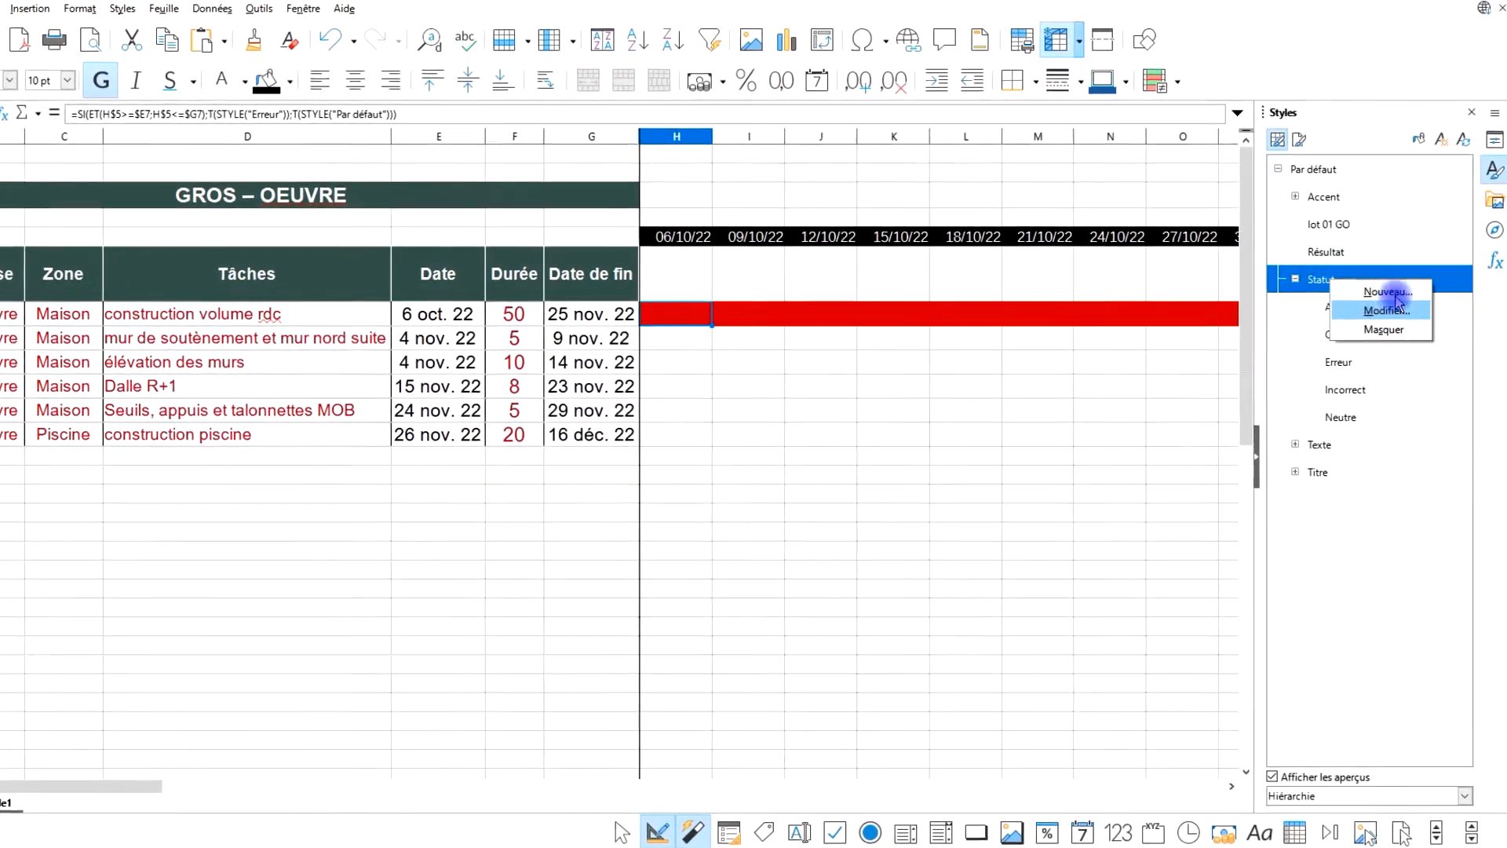
pyautogui.click(1388, 292)
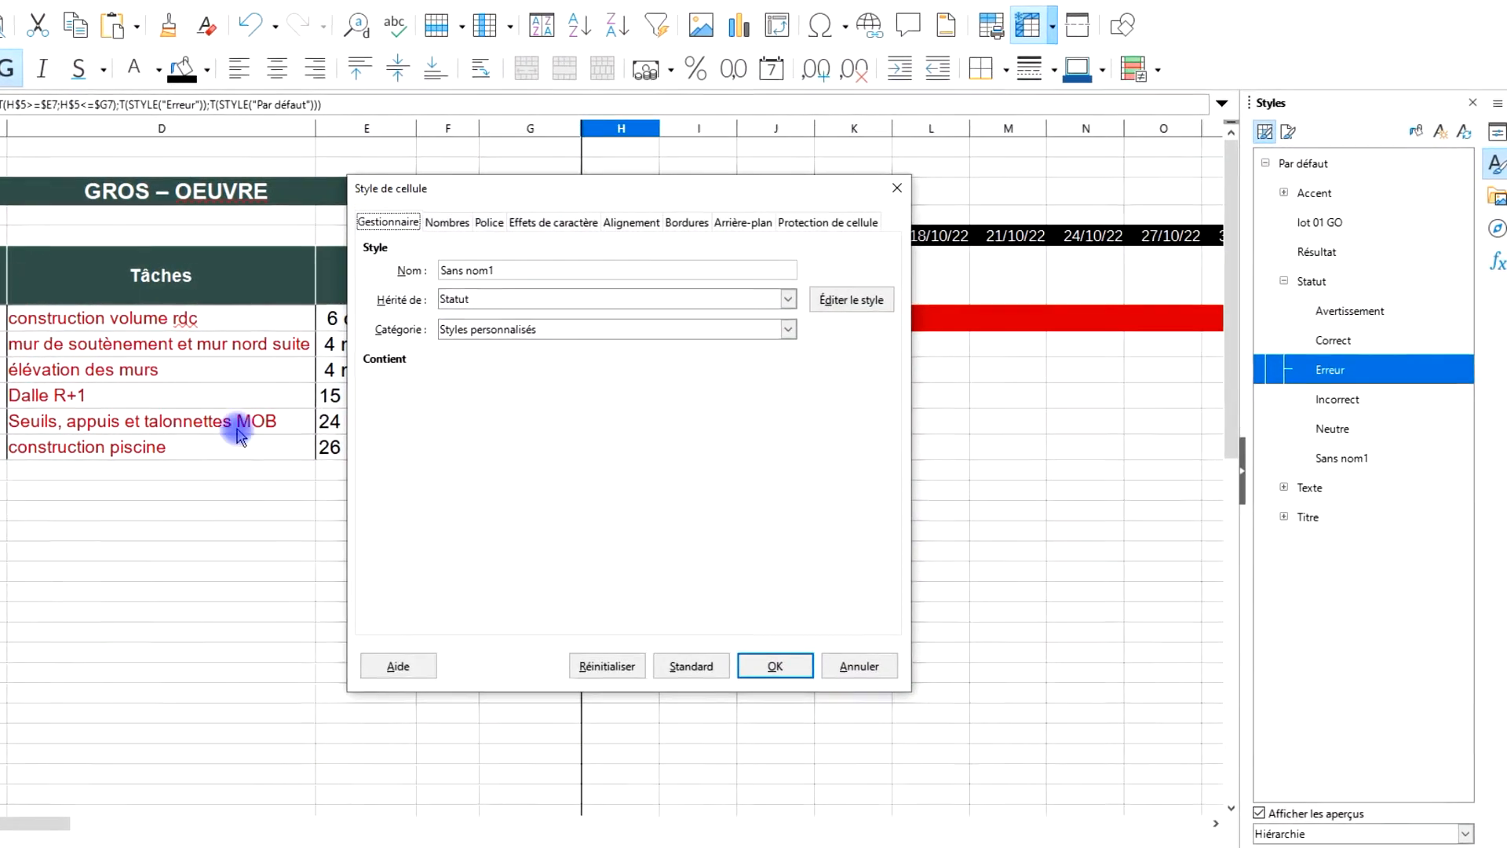
pyautogui.moveTo(498, 270); pyautogui.dragTo(334, 229)
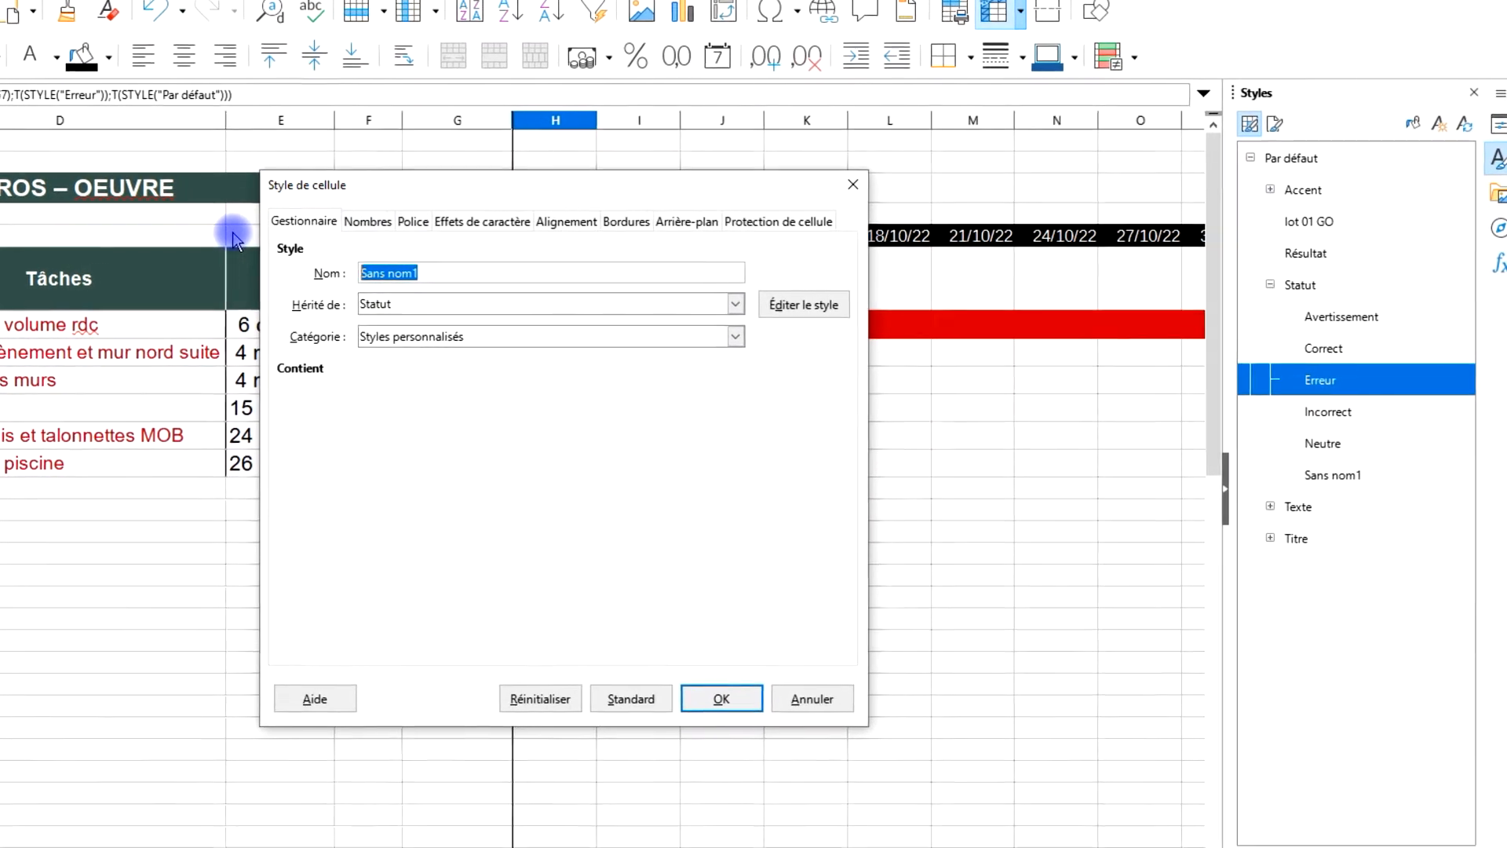
pyautogui.write('barre')
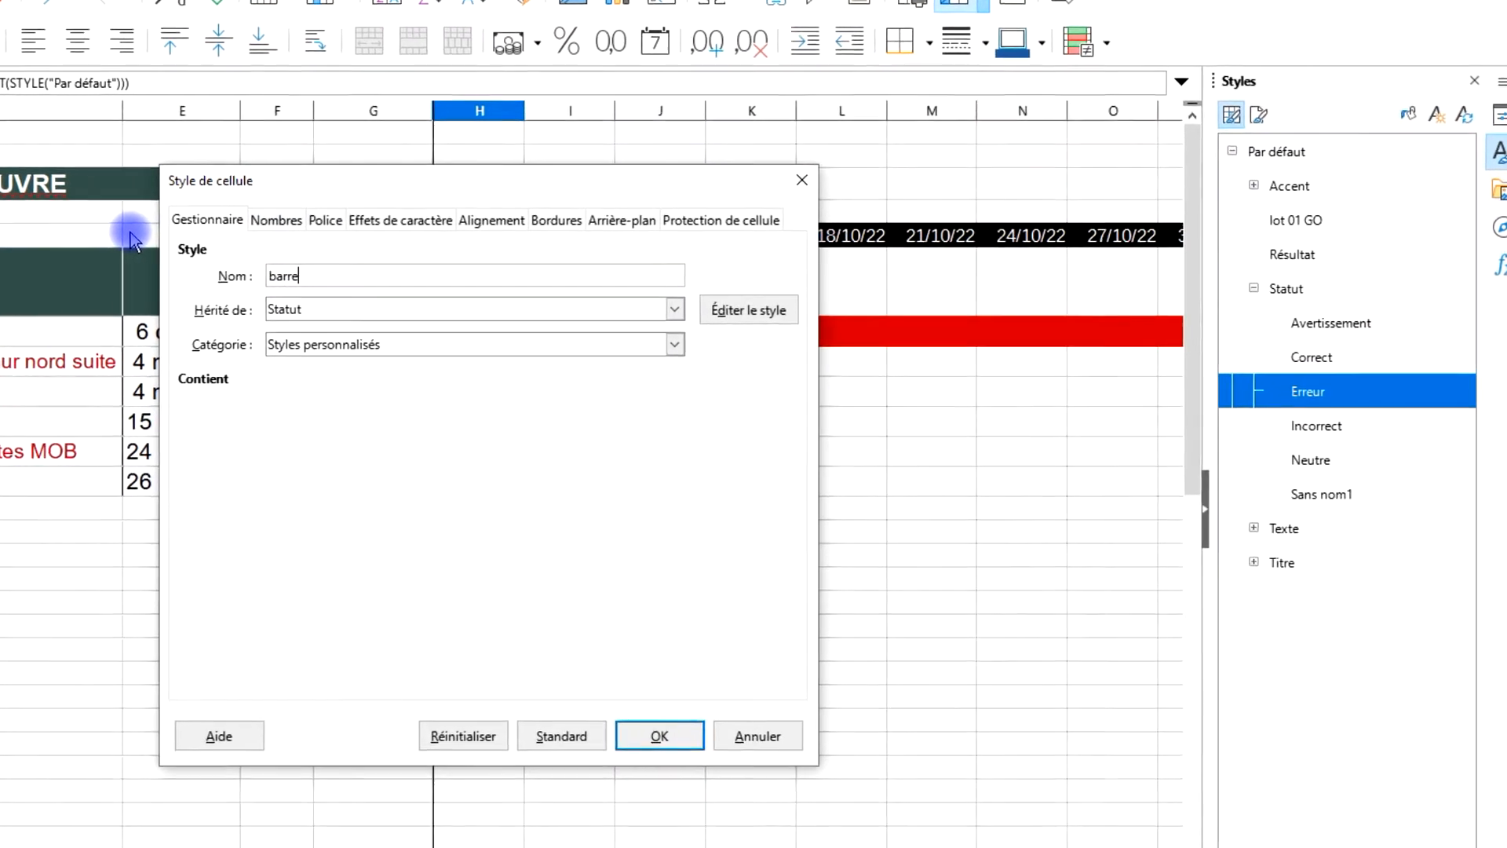
pyautogui.write('_verte')
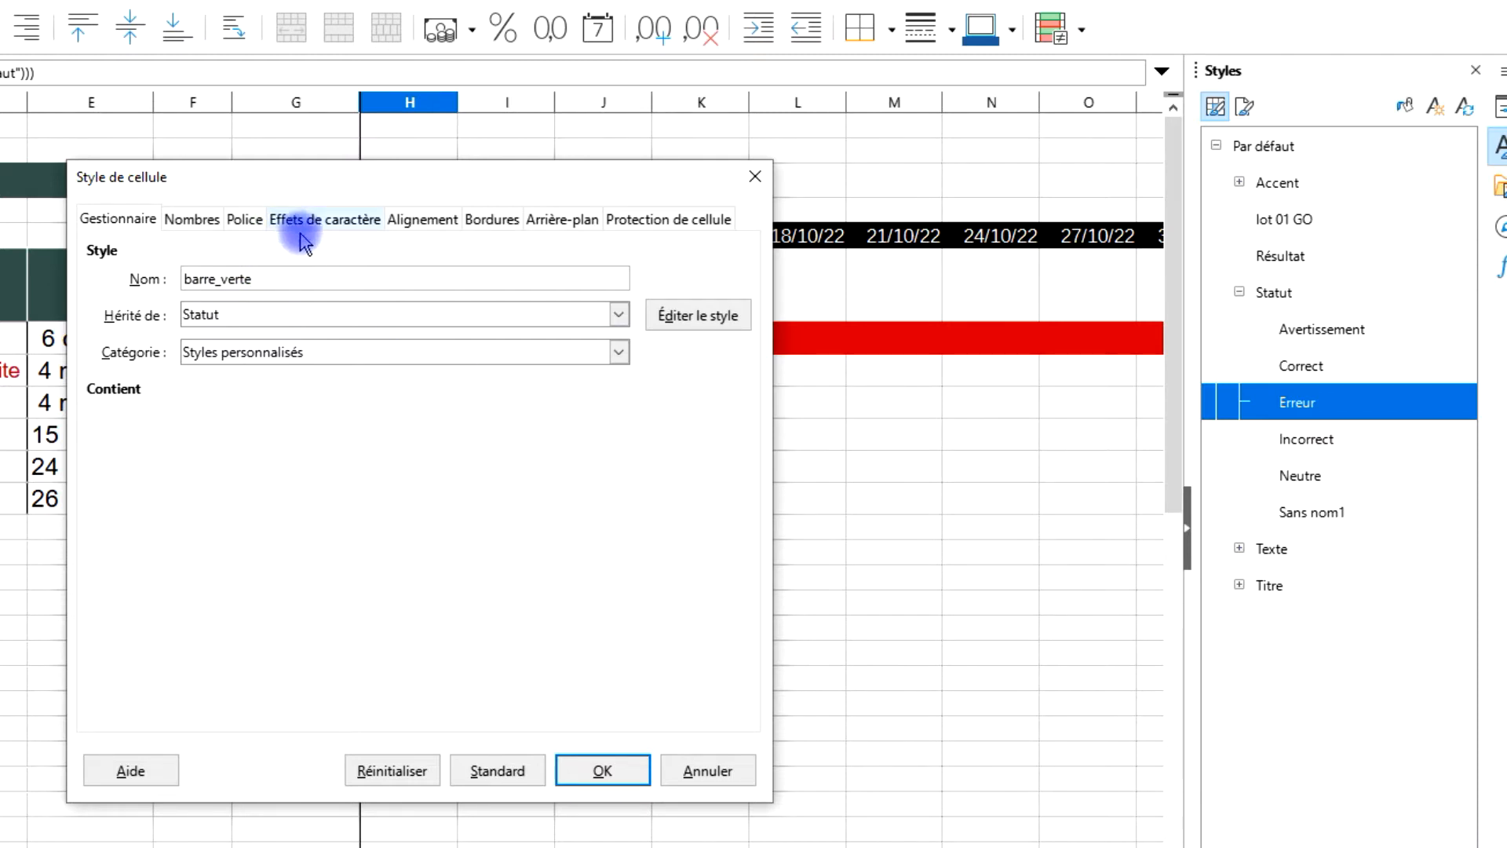
# Give the barre_verte style a green (00a933) background and save the style.
pyautogui.click(559, 218)
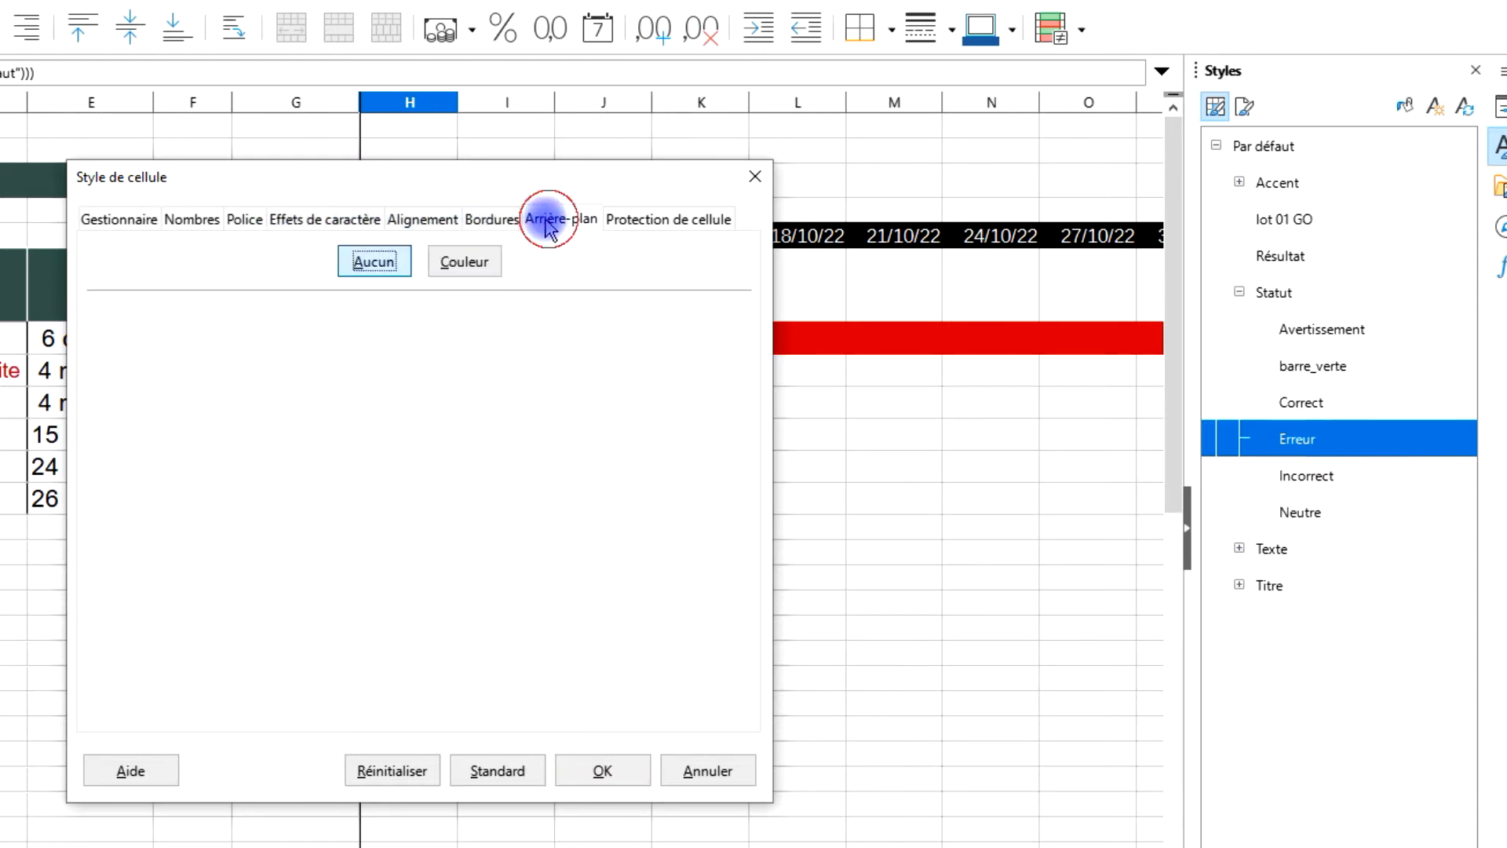
pyautogui.click(434, 268)
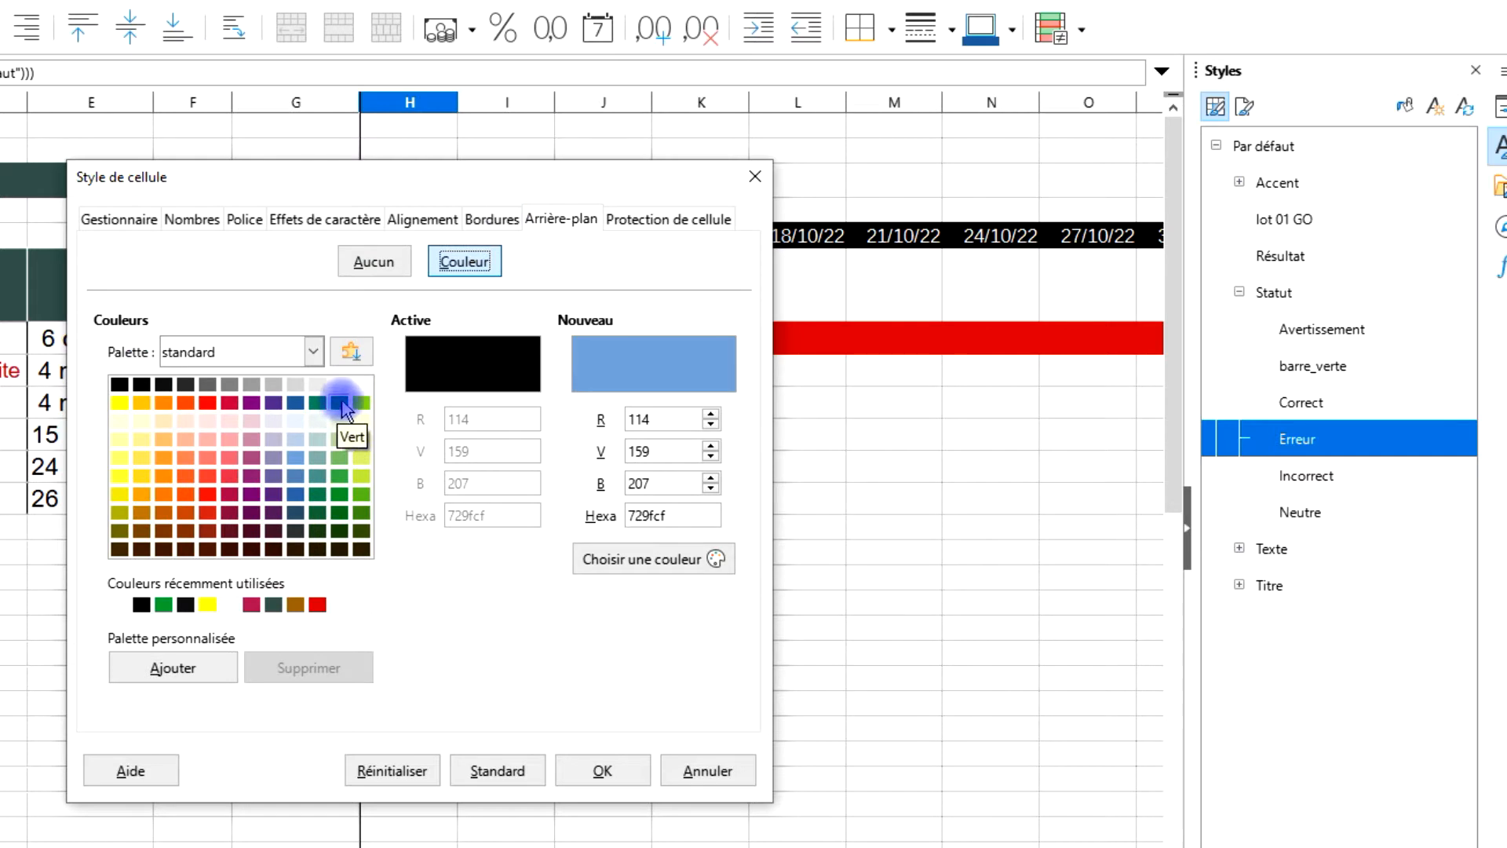
pyautogui.click(339, 402)
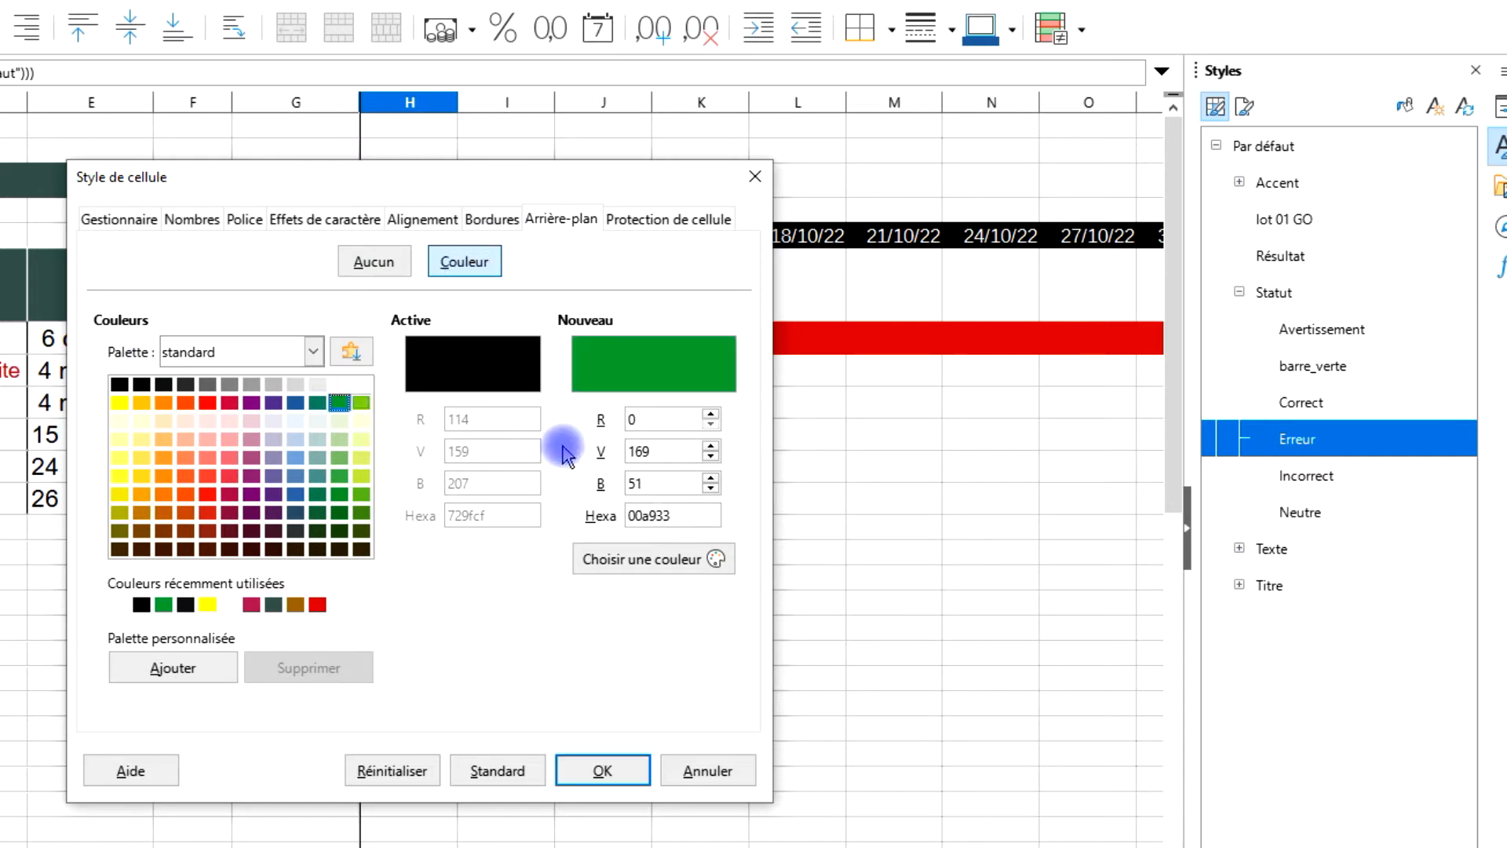
pyautogui.click(578, 775)
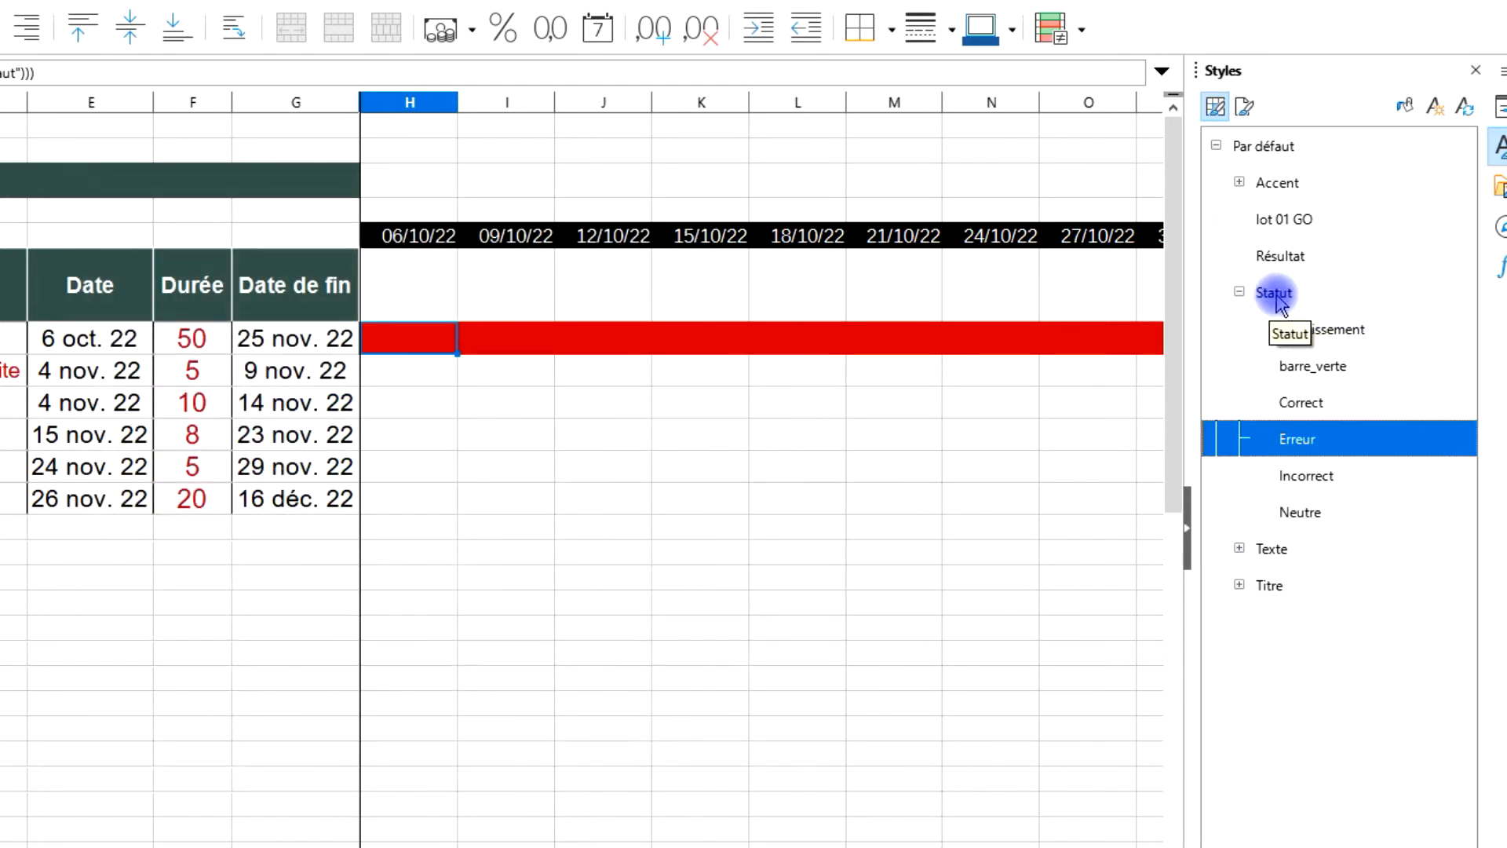
pyautogui.click(1331, 375)
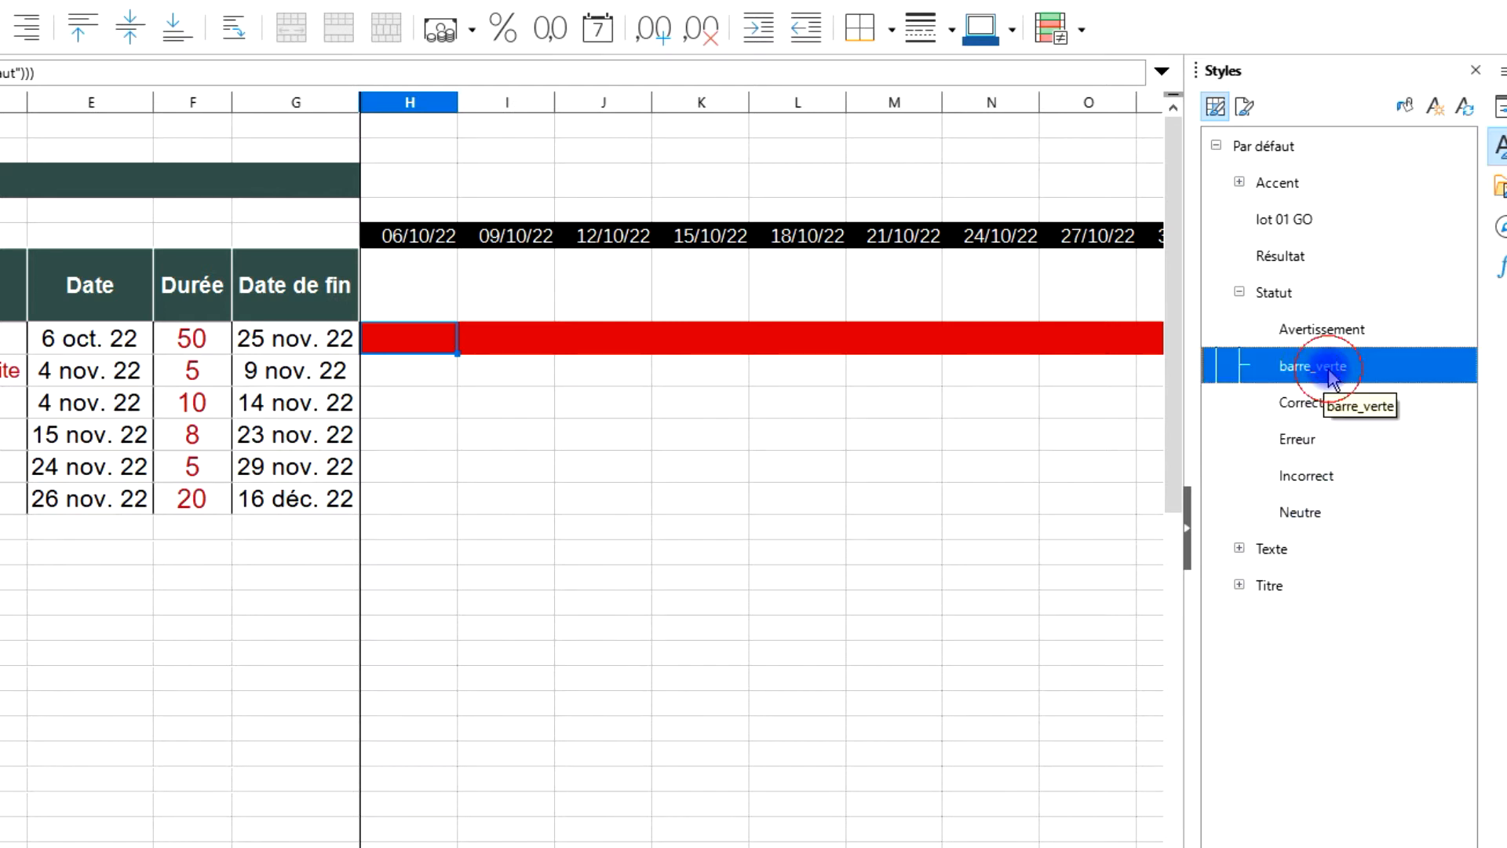
# Create a second cell style named barre_blanche under Statut with a white (ffffff) background.
pyautogui.rightClick(1282, 296)
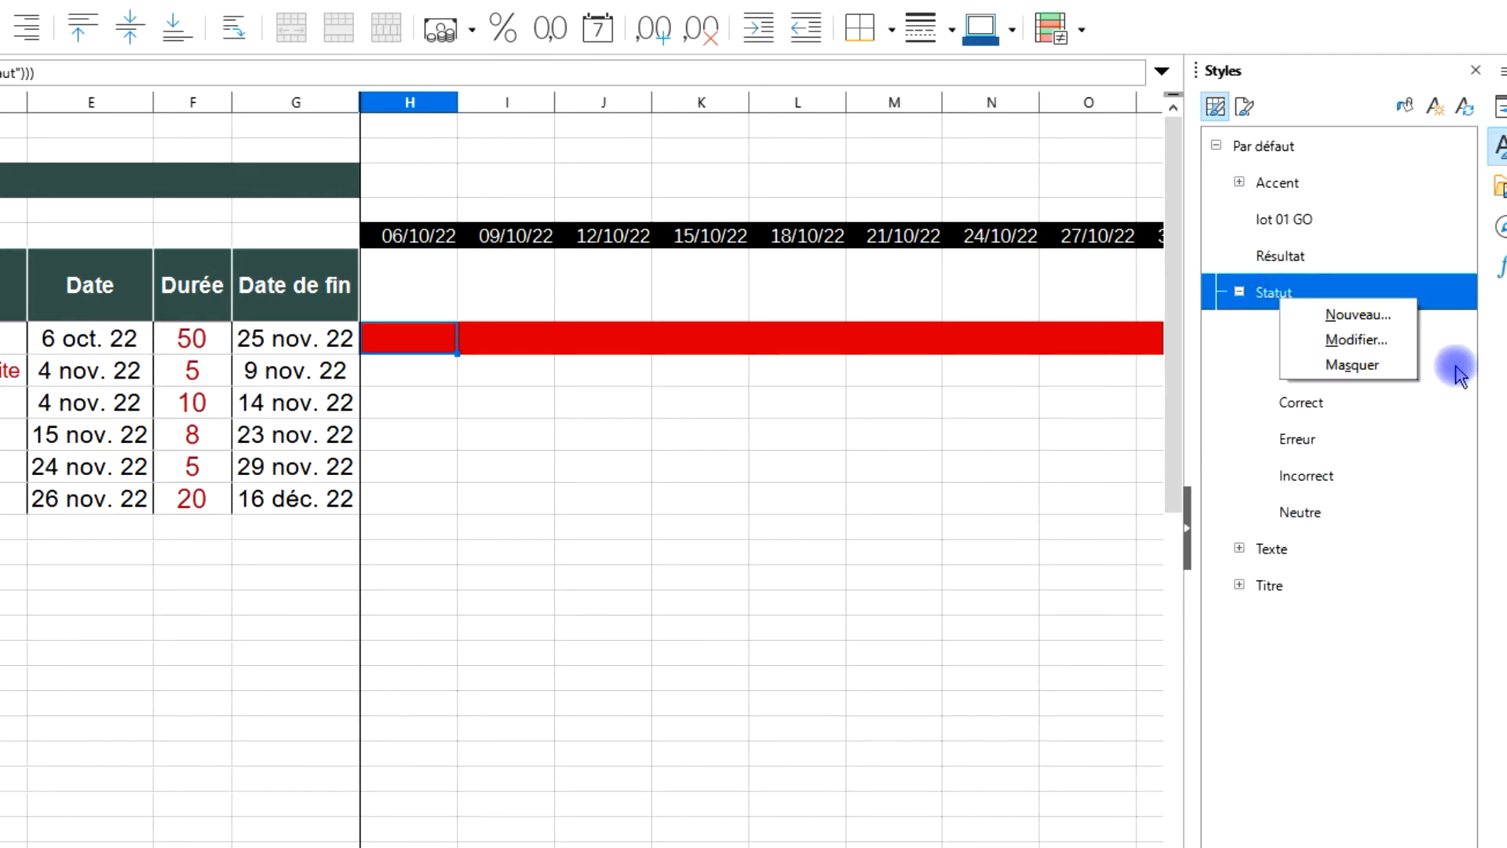
pyautogui.click(1379, 318)
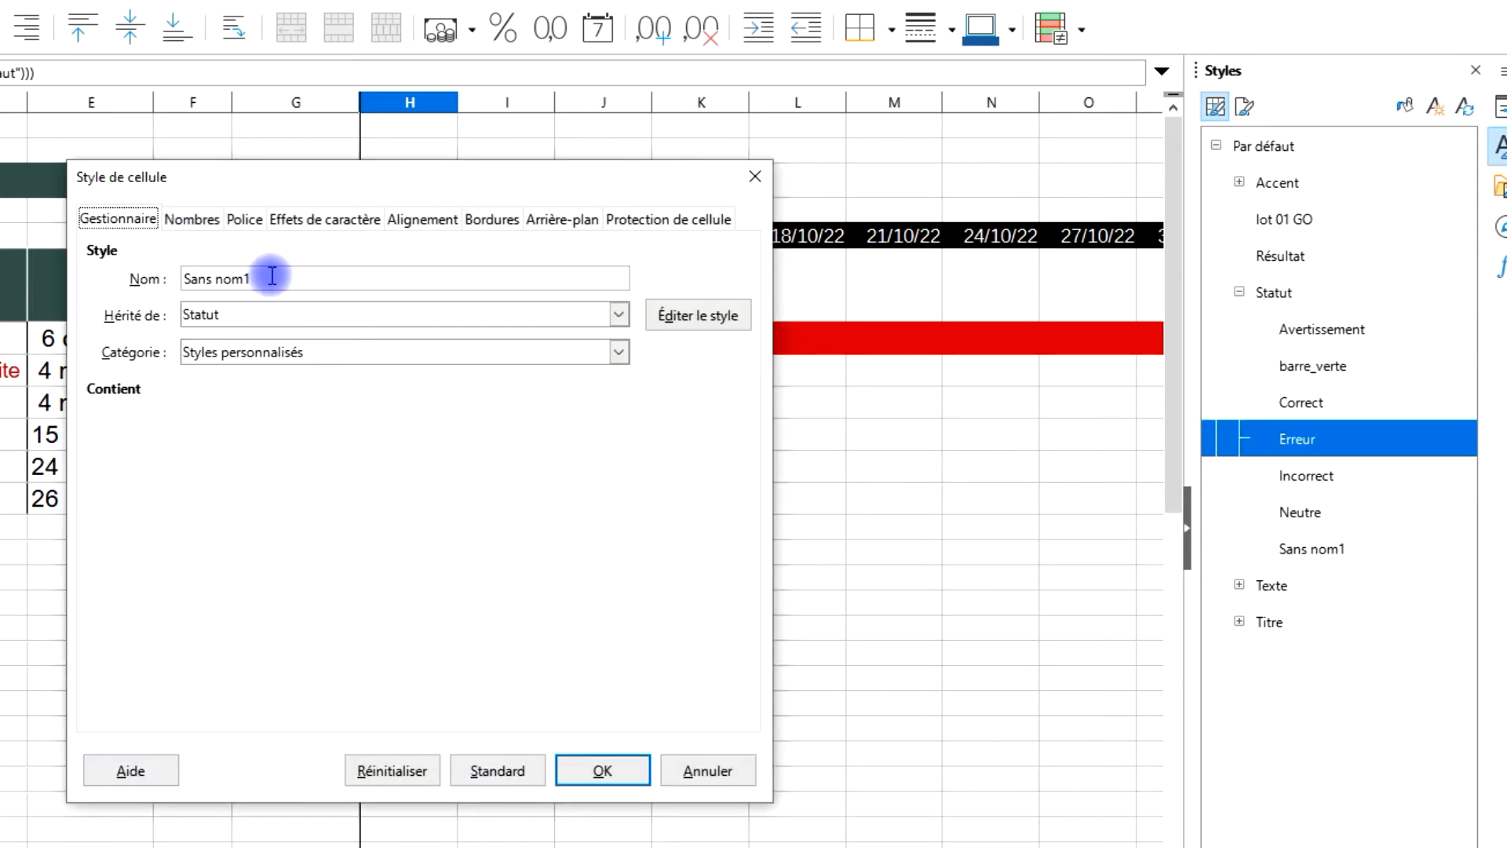
pyautogui.tripleClick(255, 278)
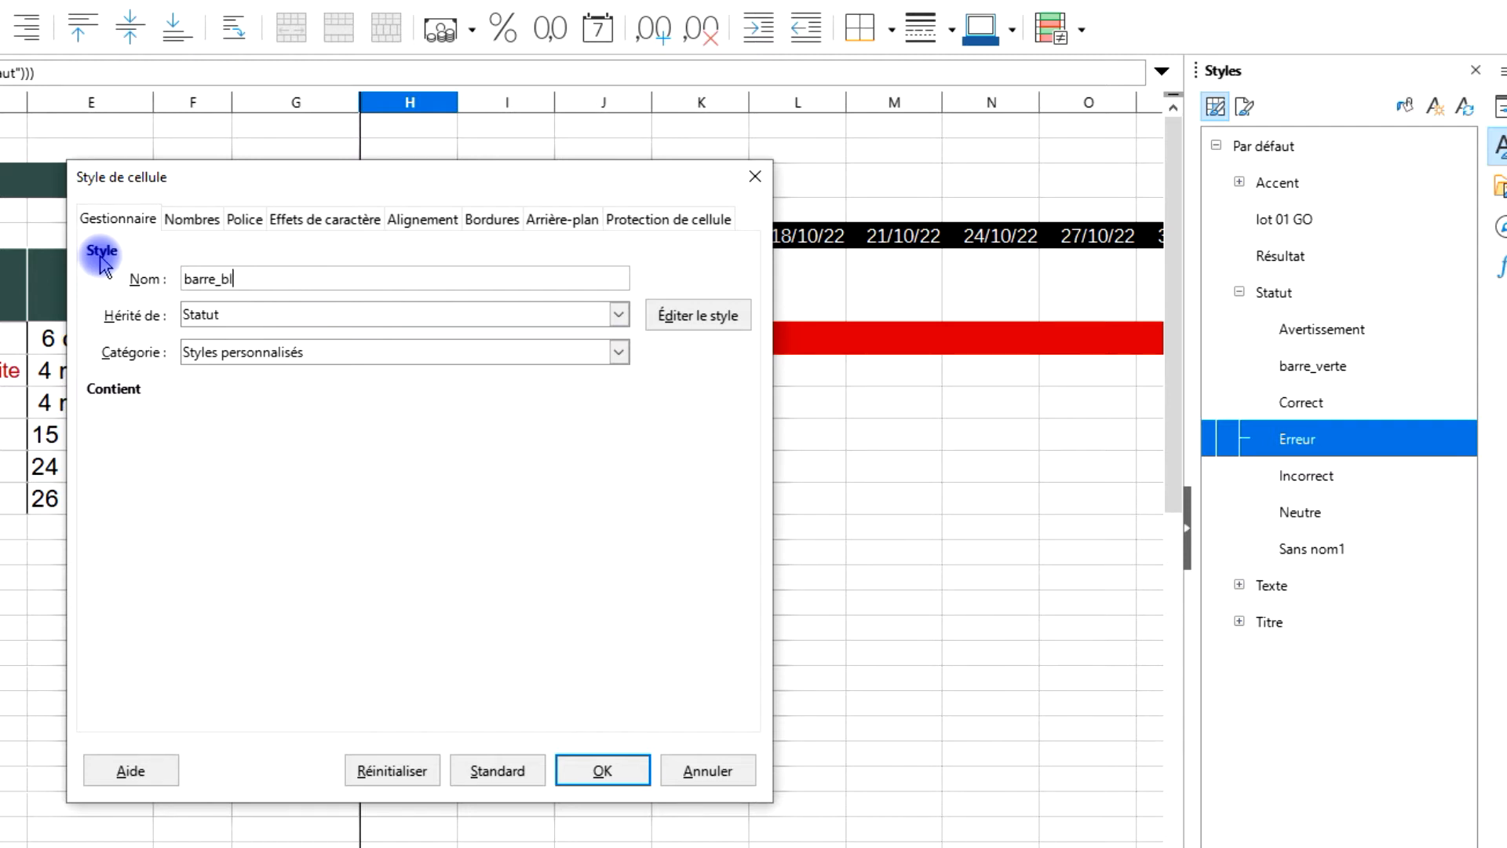
pyautogui.click(576, 219)
pyautogui.click(446, 267)
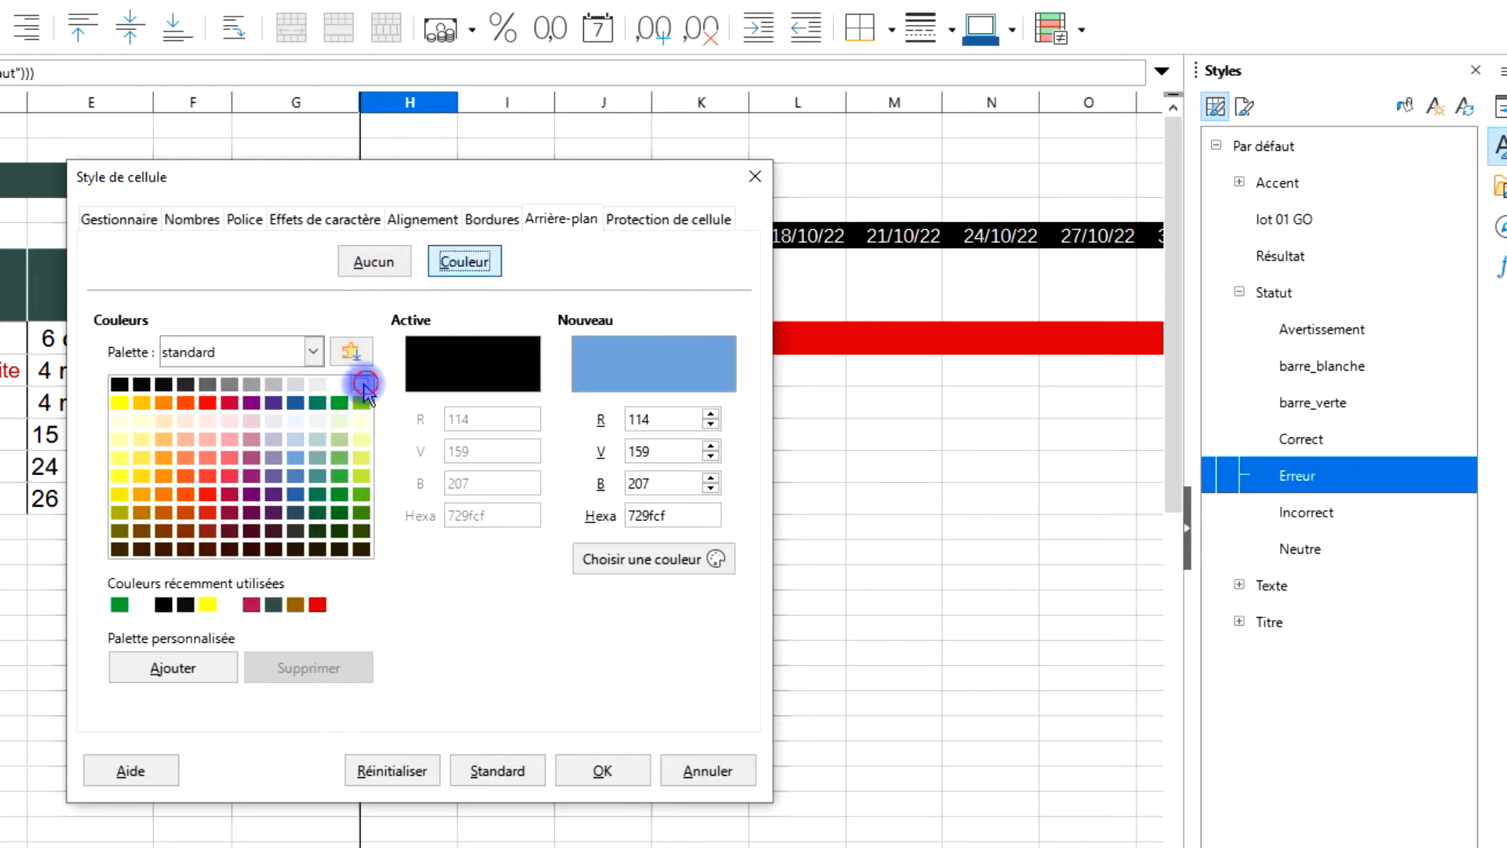
pyautogui.click(361, 384)
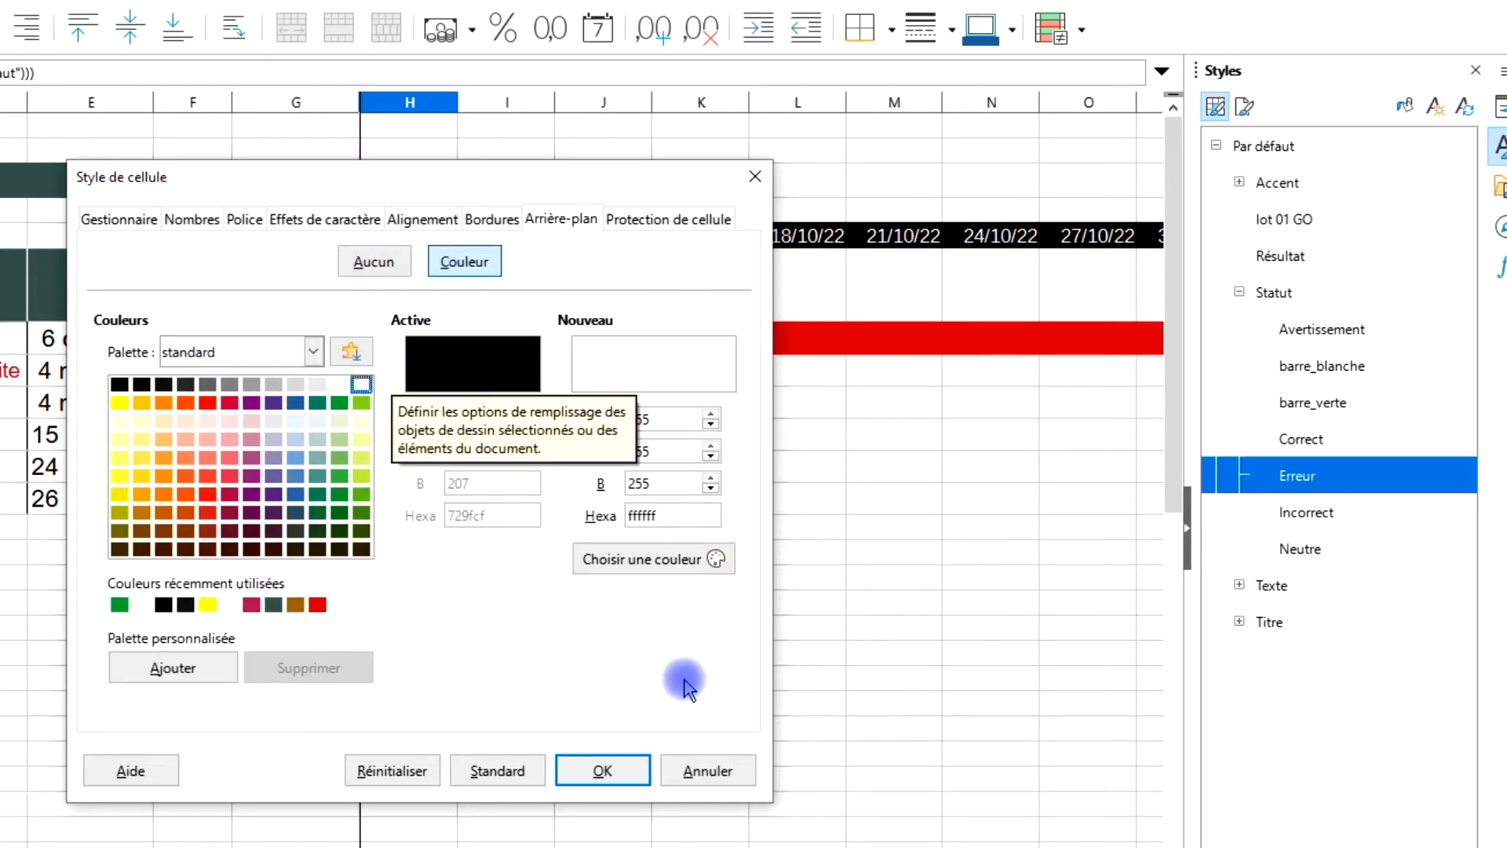
pyautogui.click(603, 772)
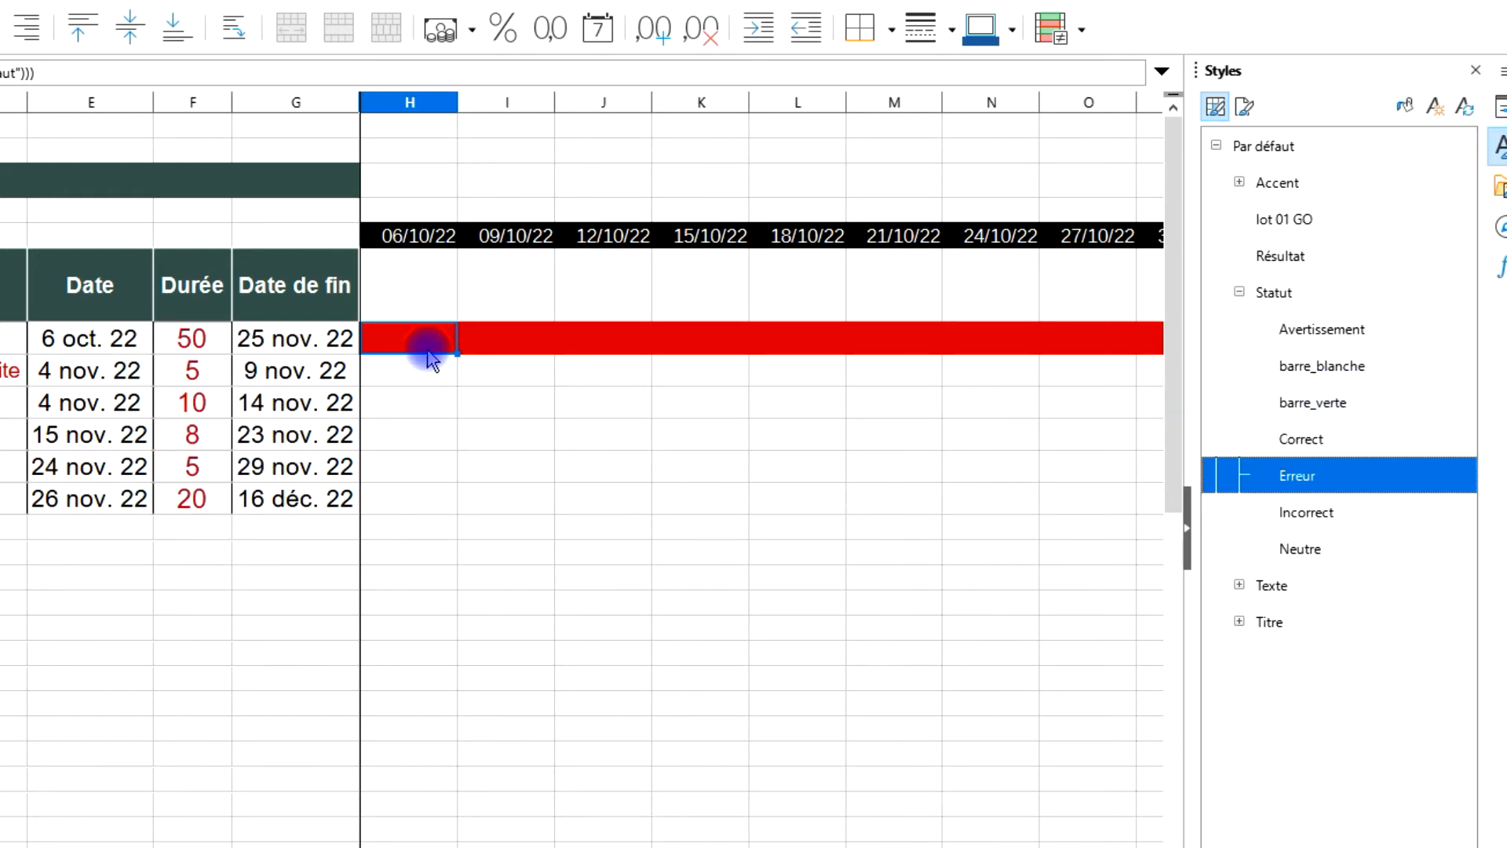
# In the formula of cell H7, replace the style name "Erreur" with "barre_verte".
pyautogui.doubleClick(456, 345)
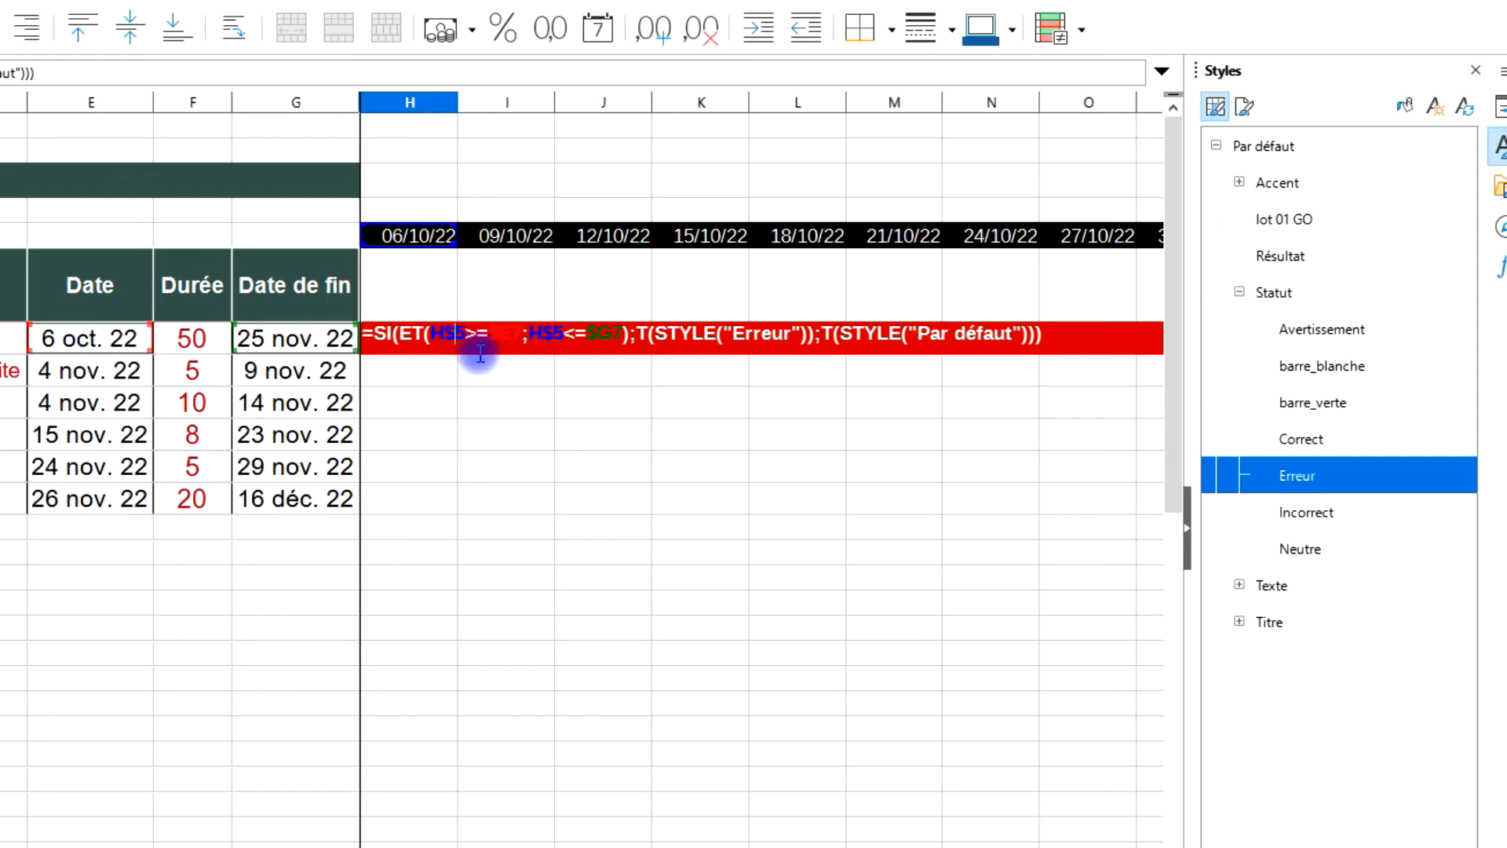
pyautogui.click(88, 341)
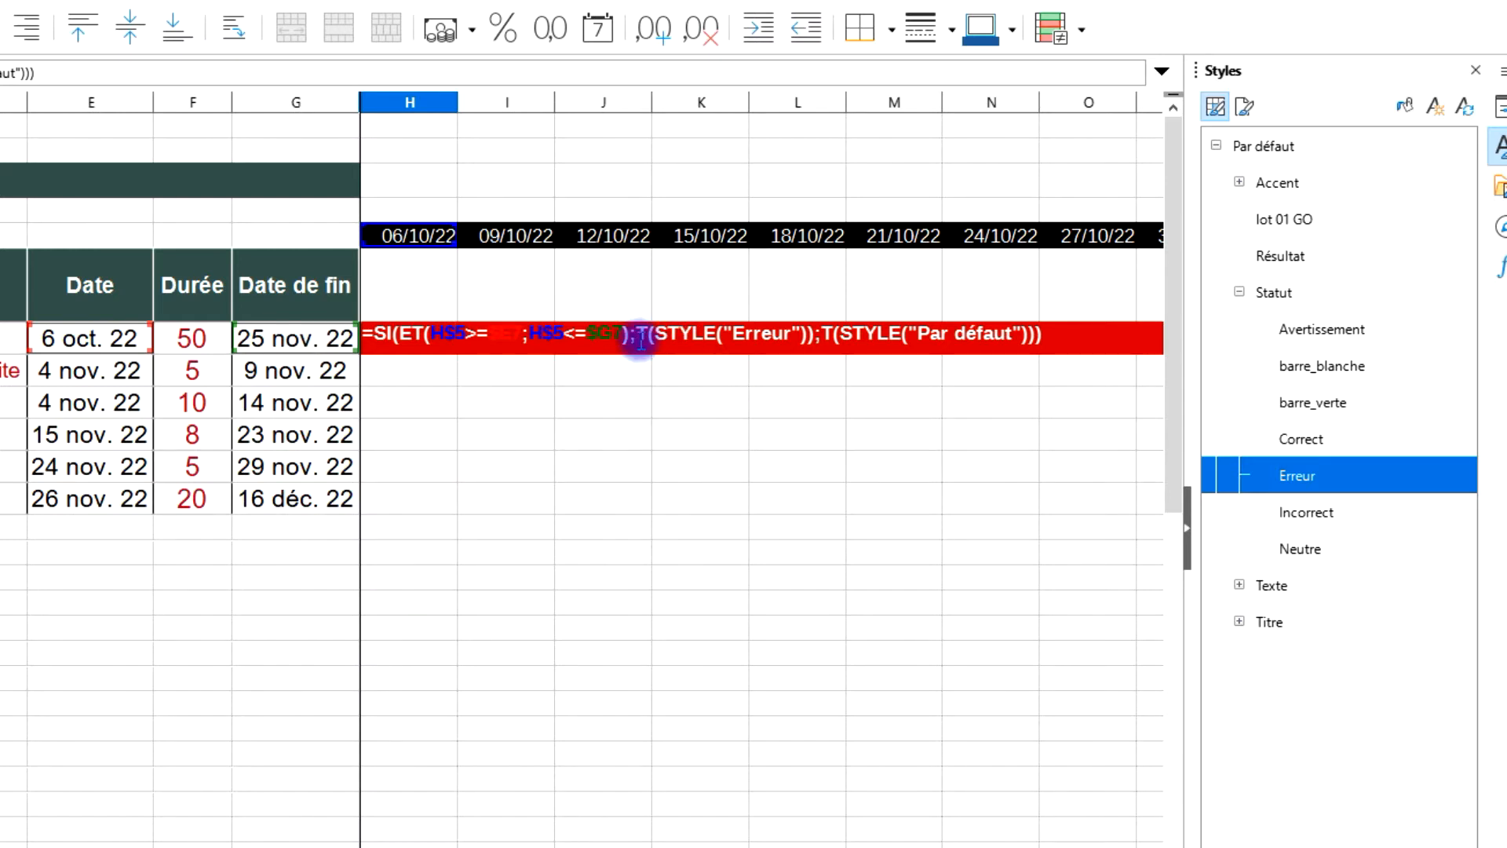
pyautogui.doubleClick(756, 333)
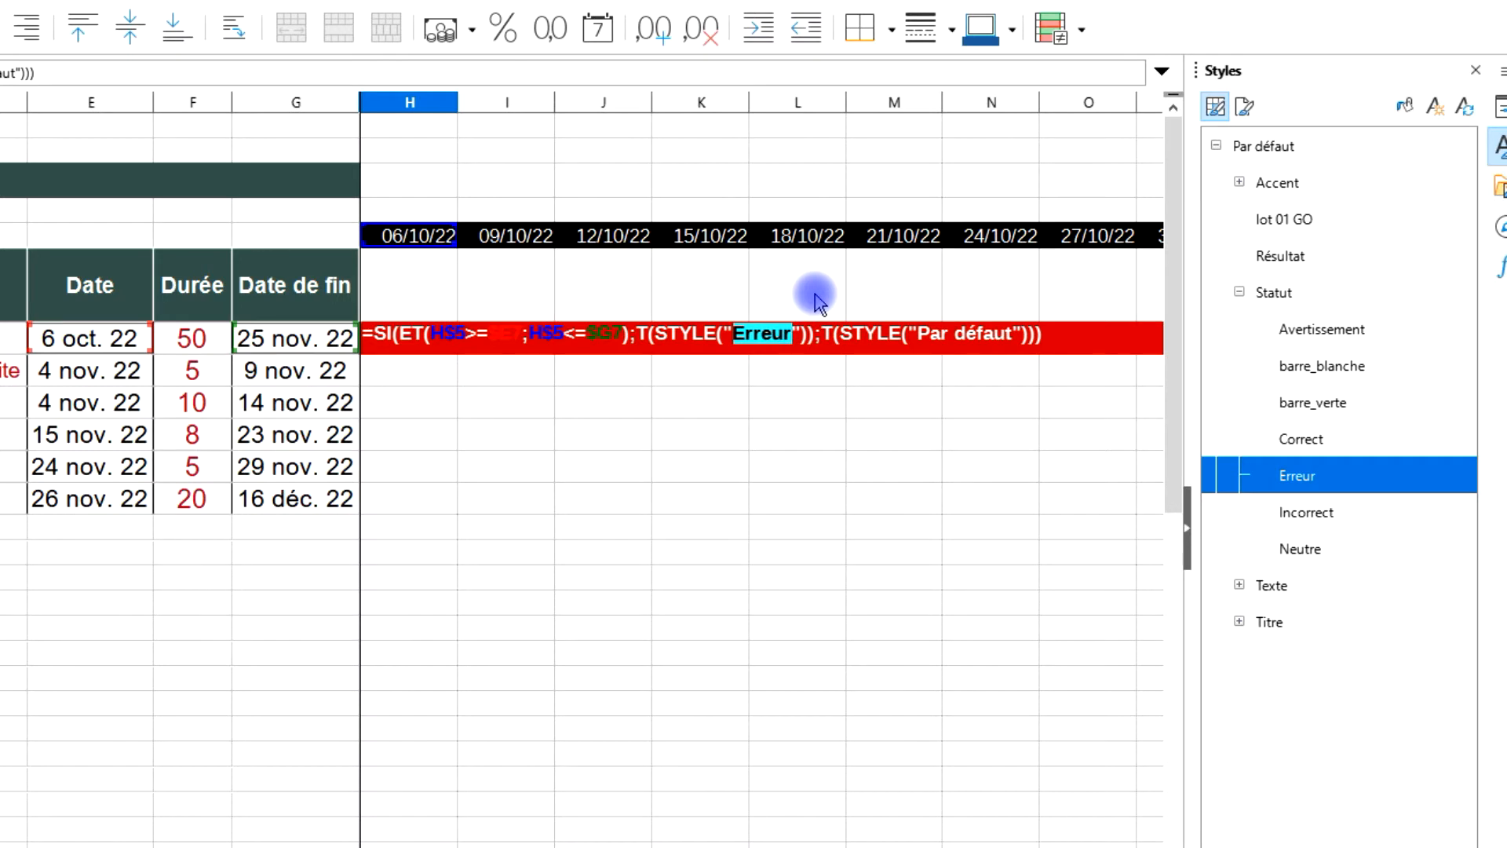
pyautogui.write('barre')
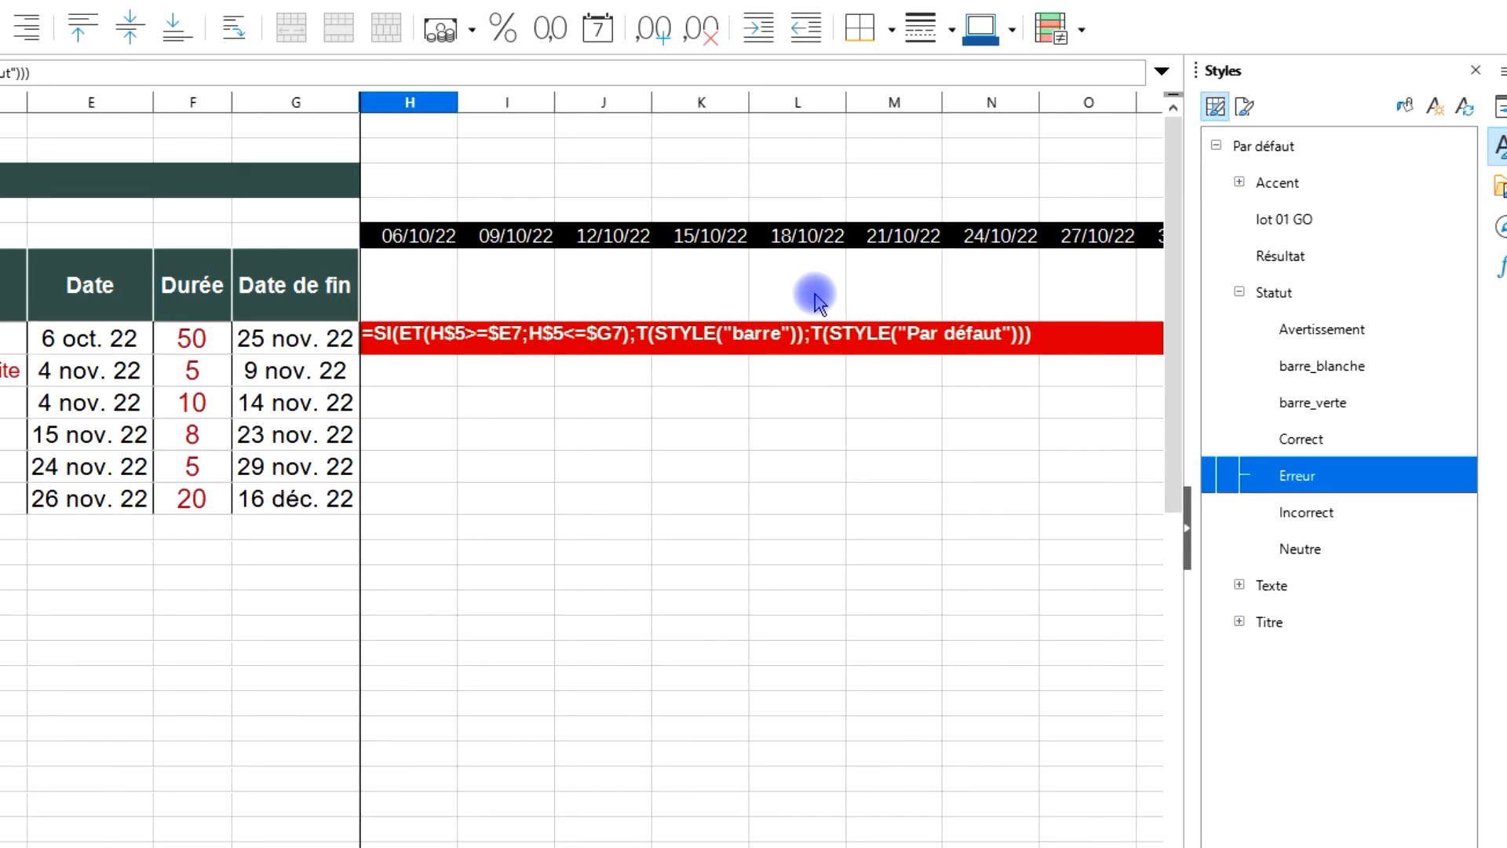
pyautogui.write('_')
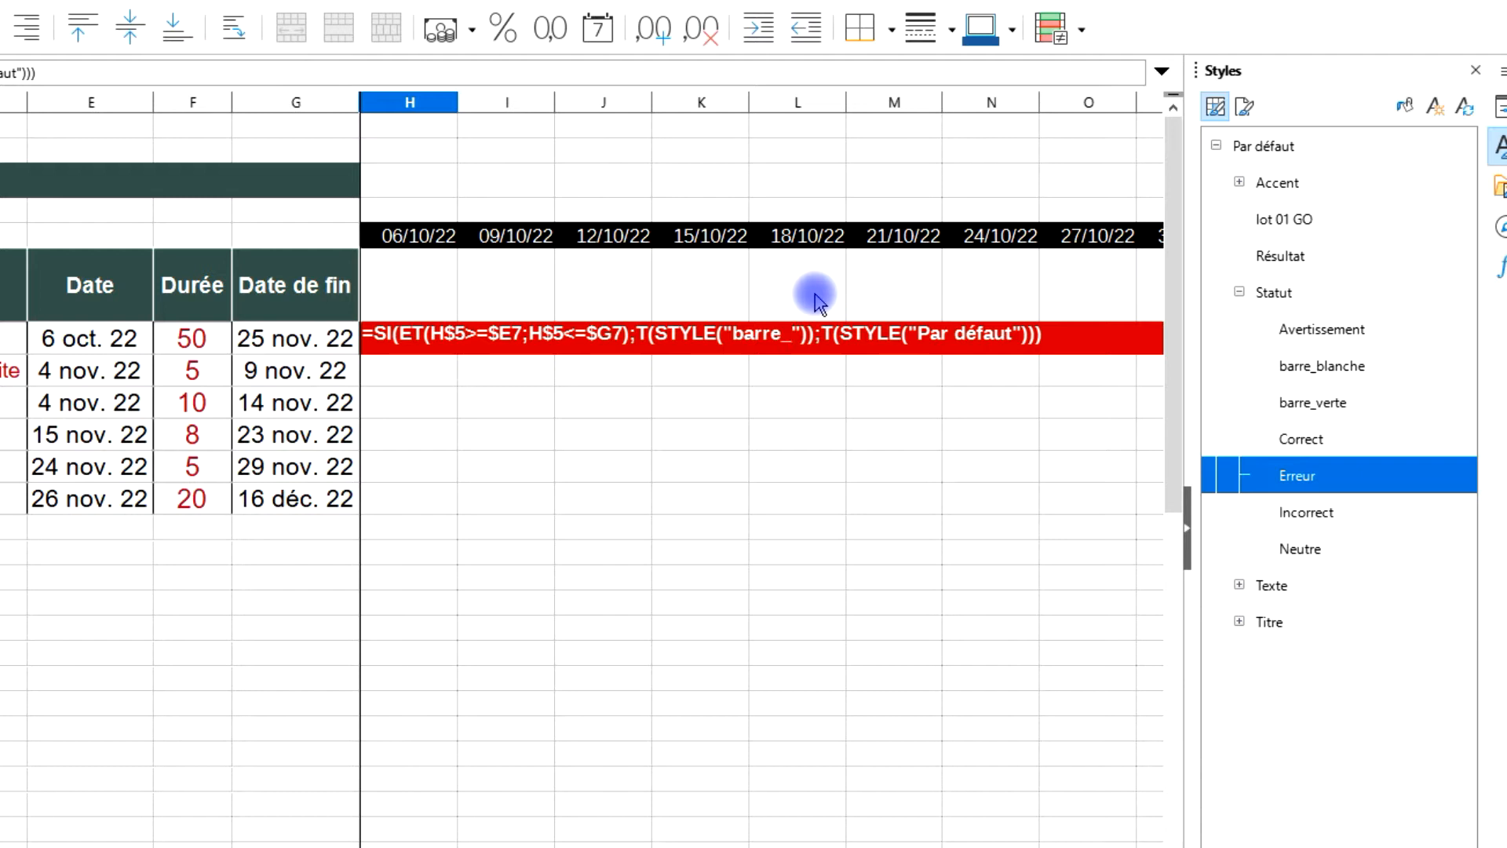
pyautogui.write('verte')
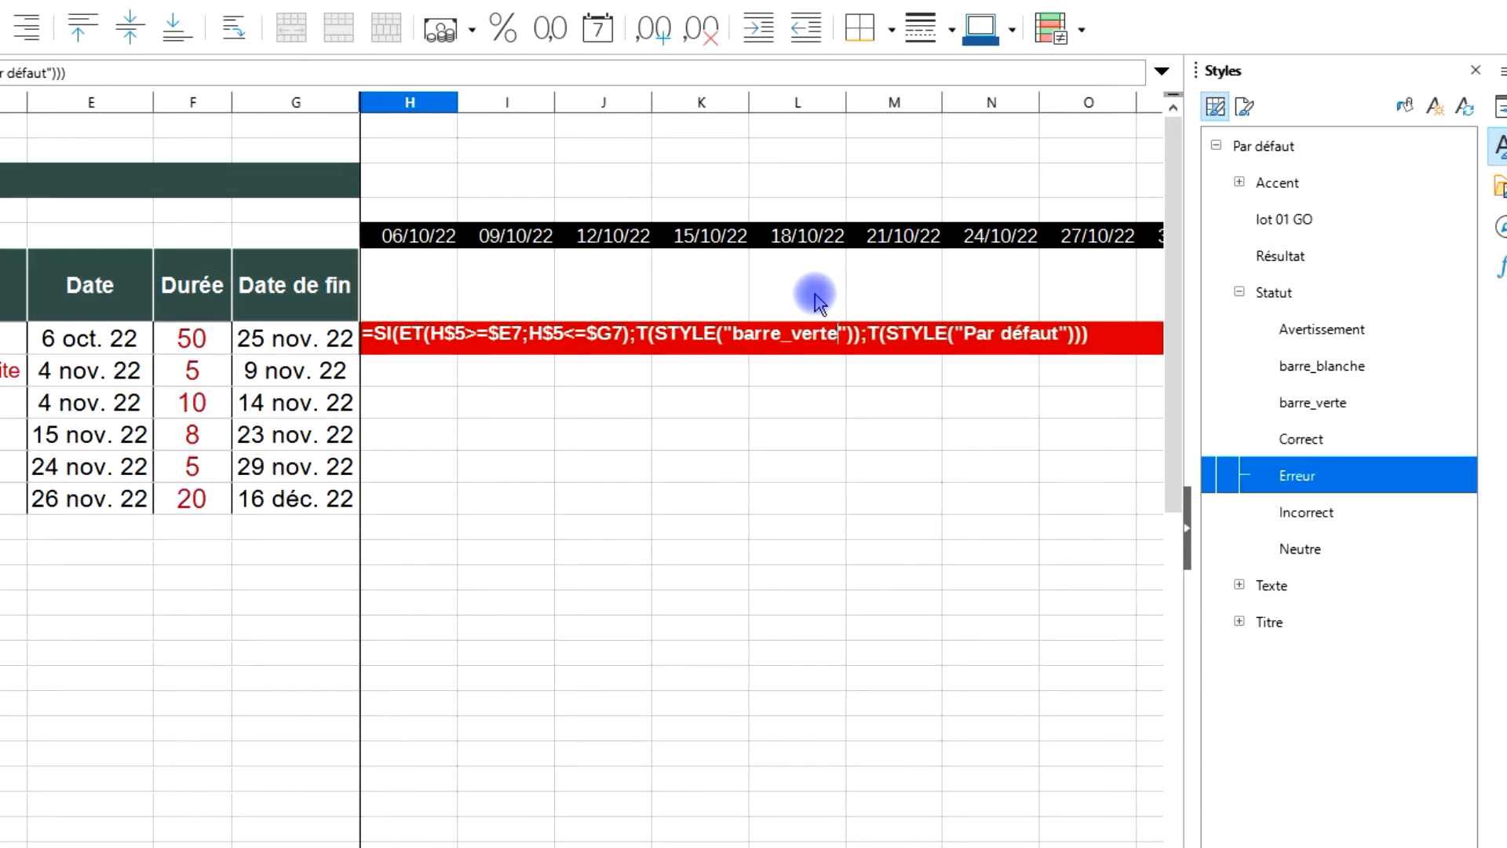
# Replace the style name "Par défaut" with "barre_blanche" in the H7 formula and validate it.
pyautogui.press('Right')
pyautogui.press('Right')
pyautogui.press('Right')
pyautogui.press('Right')
pyautogui.press('Right')
pyautogui.press('Right')
pyautogui.press('Right')
pyautogui.press('Right')
pyautogui.press('Right')
pyautogui.press('Right')
pyautogui.press('Right')
pyautogui.press('Right')
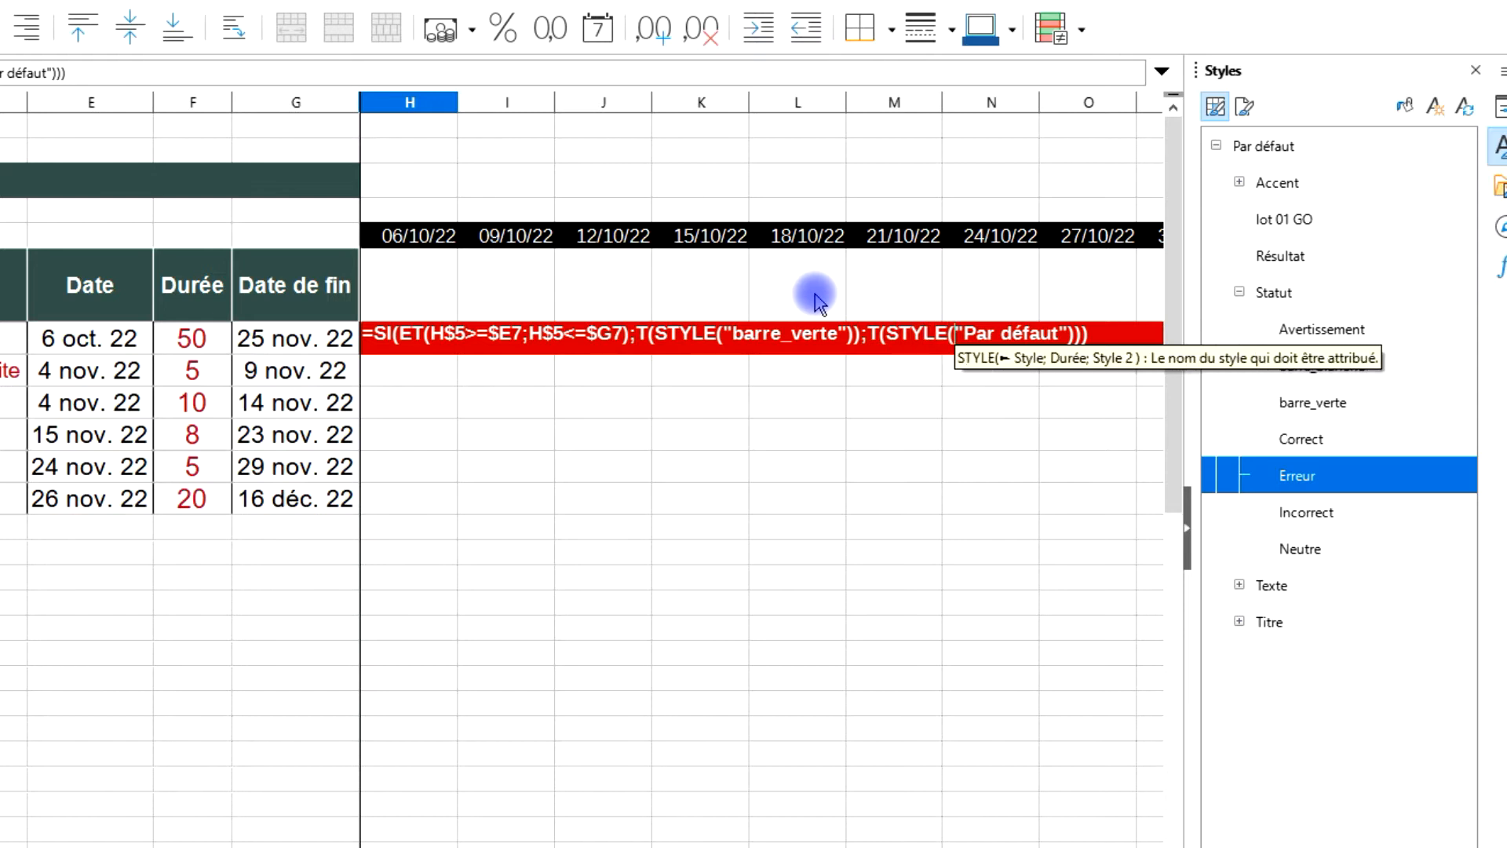
pyautogui.press('Right')
pyautogui.press('Right')
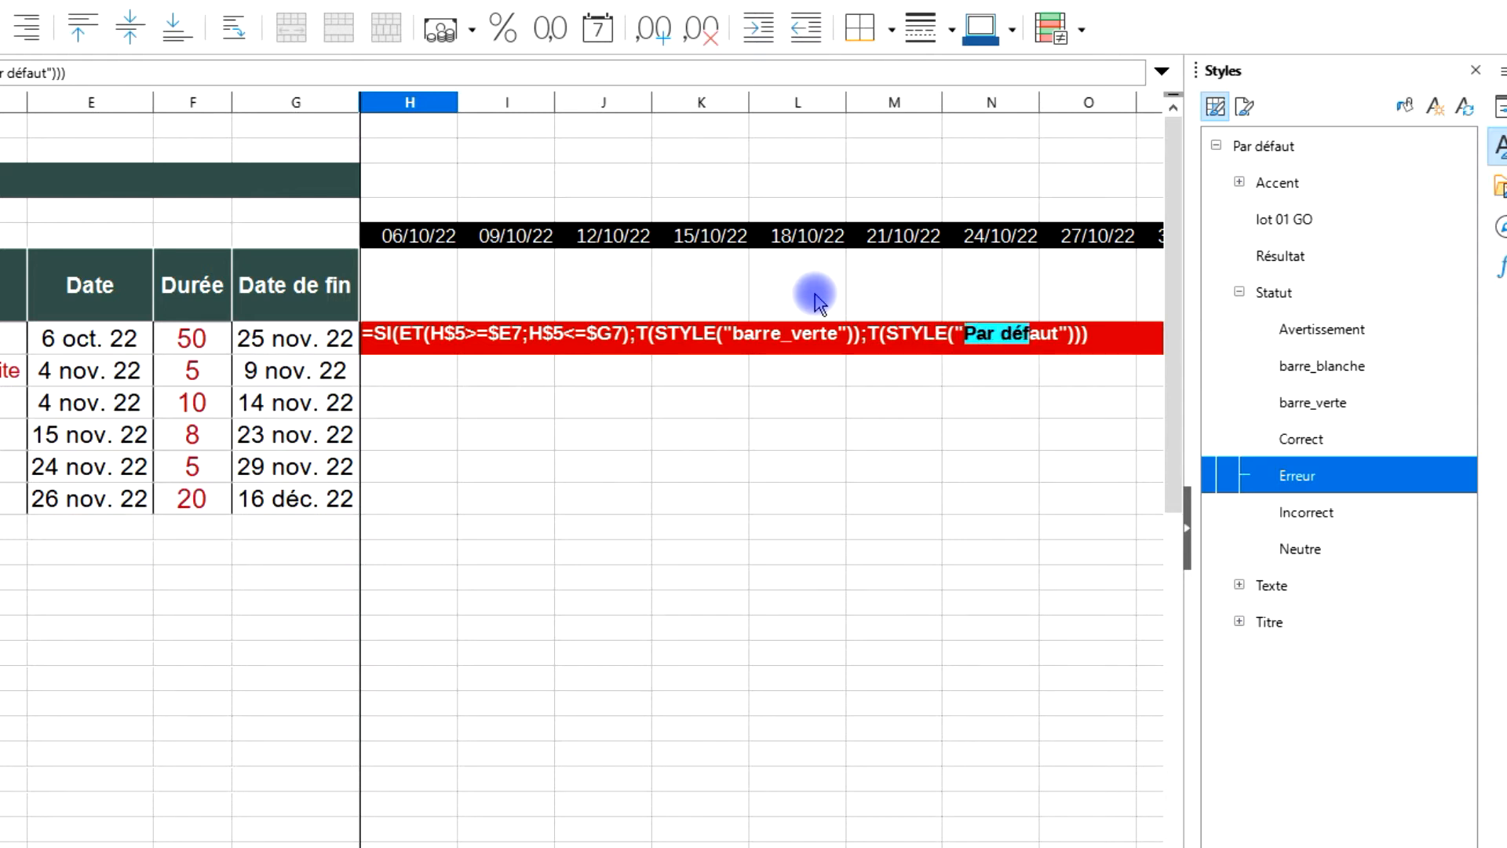
pyautogui.write('barre_blanche')
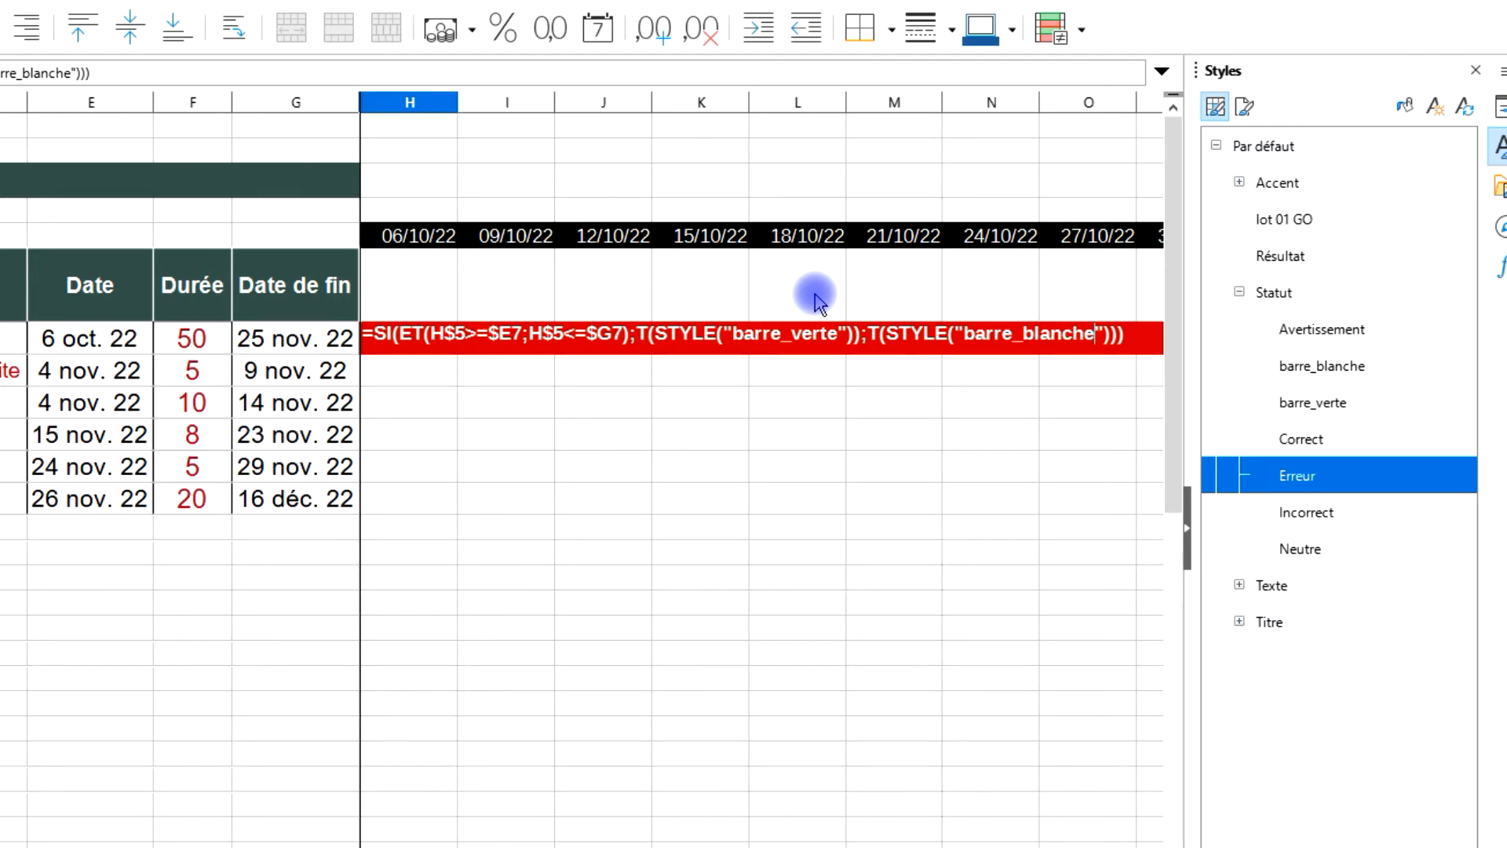
pyautogui.press('Return')
# Examine the dollar signs fixing row 5 and columns E and G in the formula of cell H7.
pyautogui.click(508, 336)
pyautogui.doubleClick(501, 328)
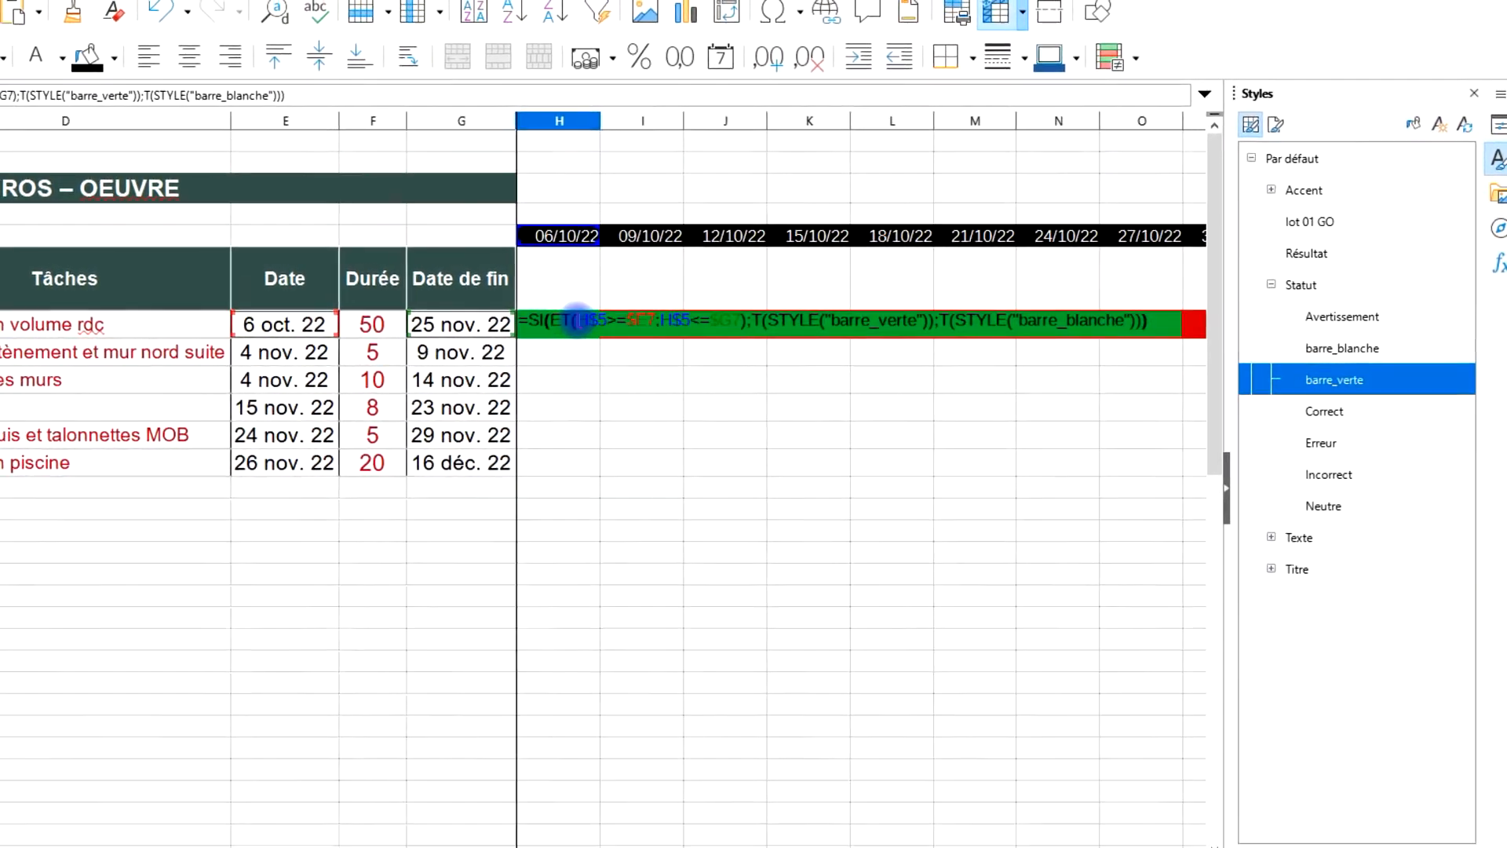
pyautogui.moveTo(587, 320); pyautogui.dragTo(597, 321)
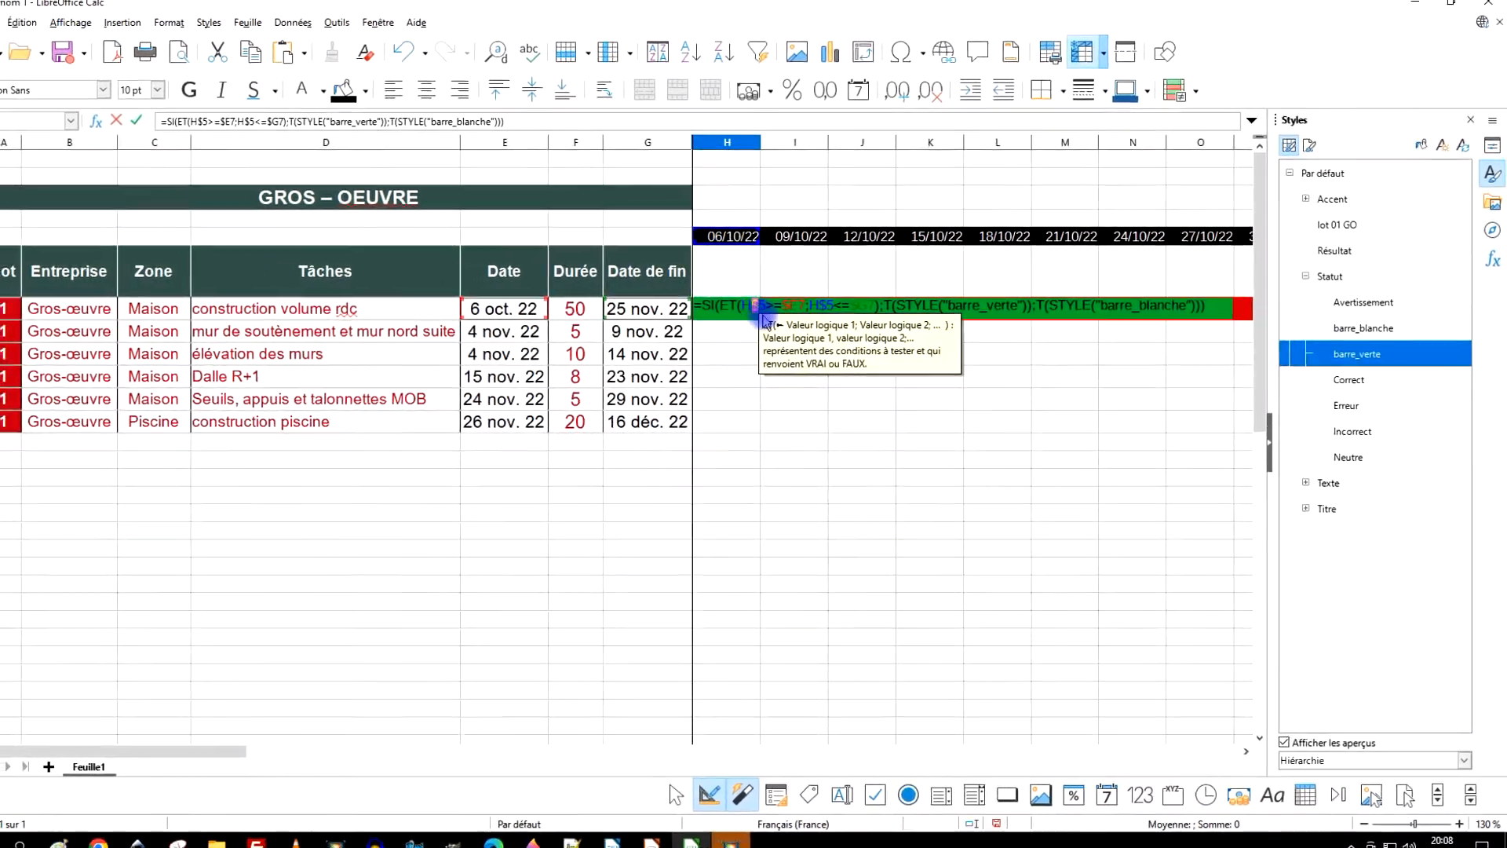
pyautogui.moveTo(781, 307); pyautogui.dragTo(788, 307)
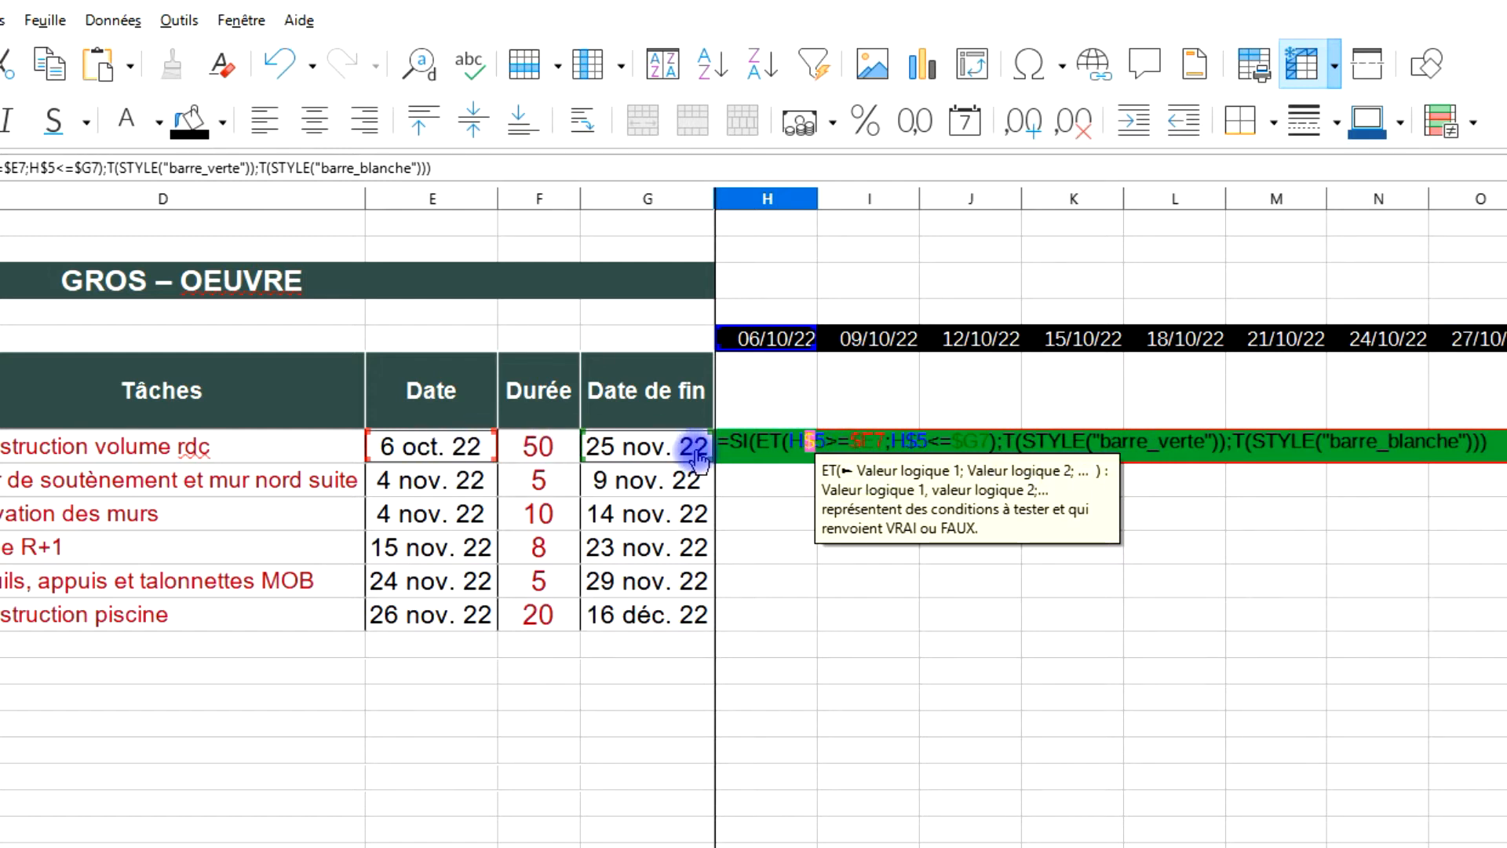
pyautogui.moveTo(850, 440); pyautogui.dragTo(863, 441)
pyautogui.click(853, 439)
pyautogui.click(847, 441)
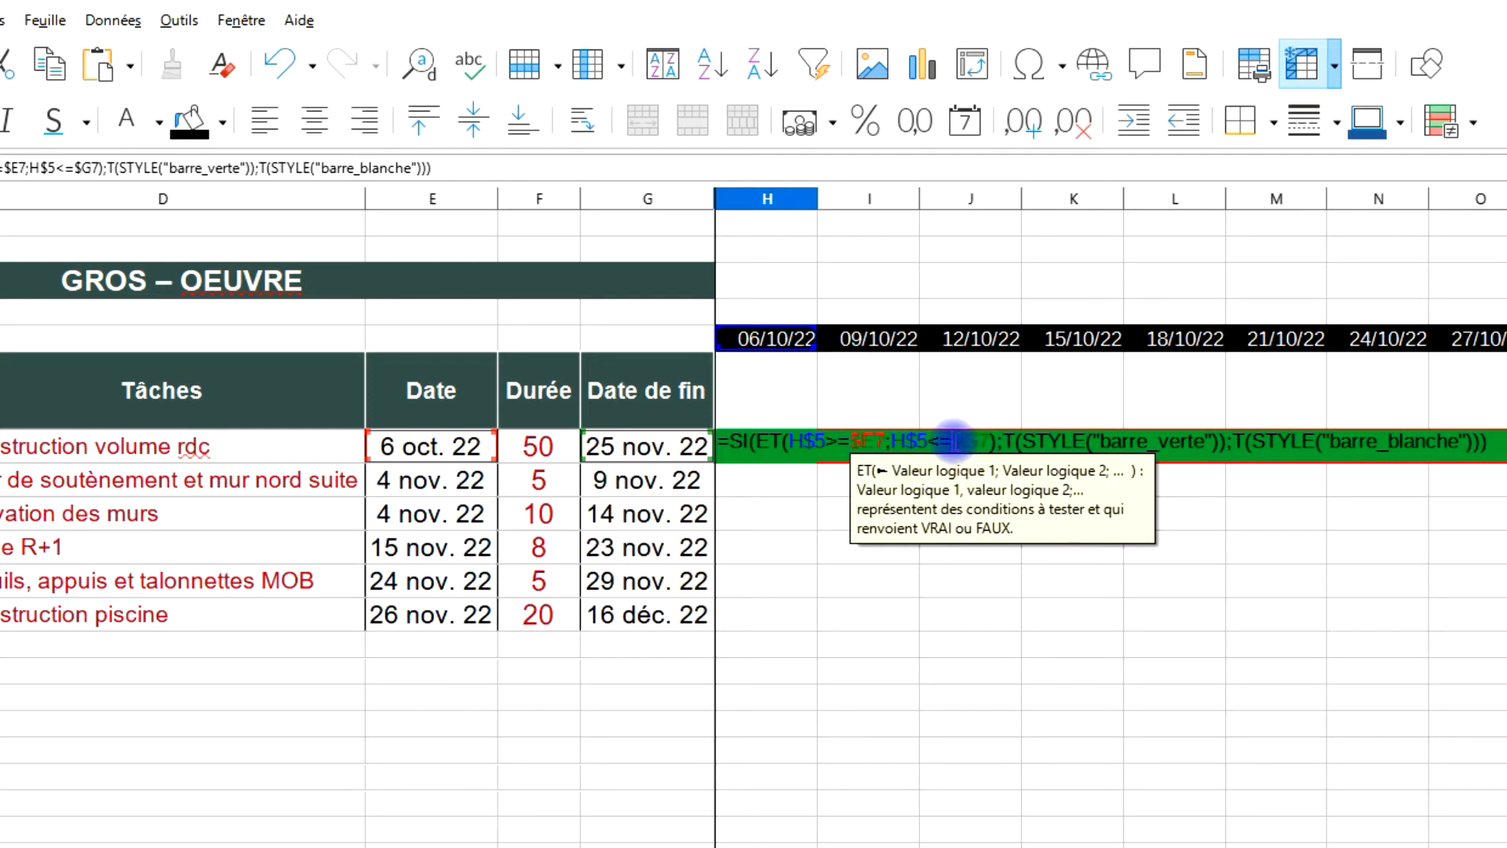
pyautogui.click(959, 438)
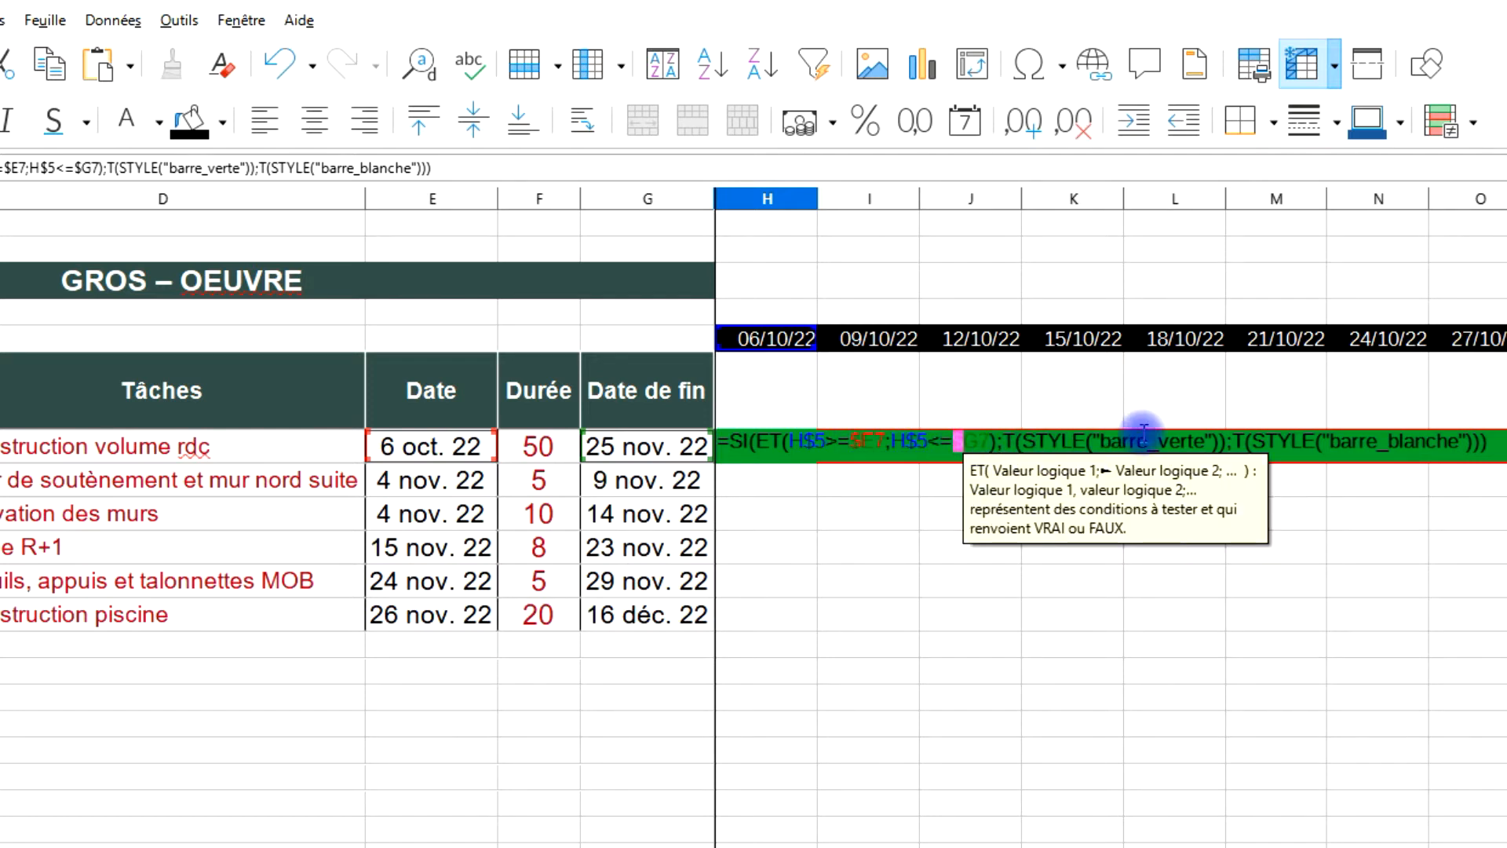
pyautogui.doubleClick(969, 440)
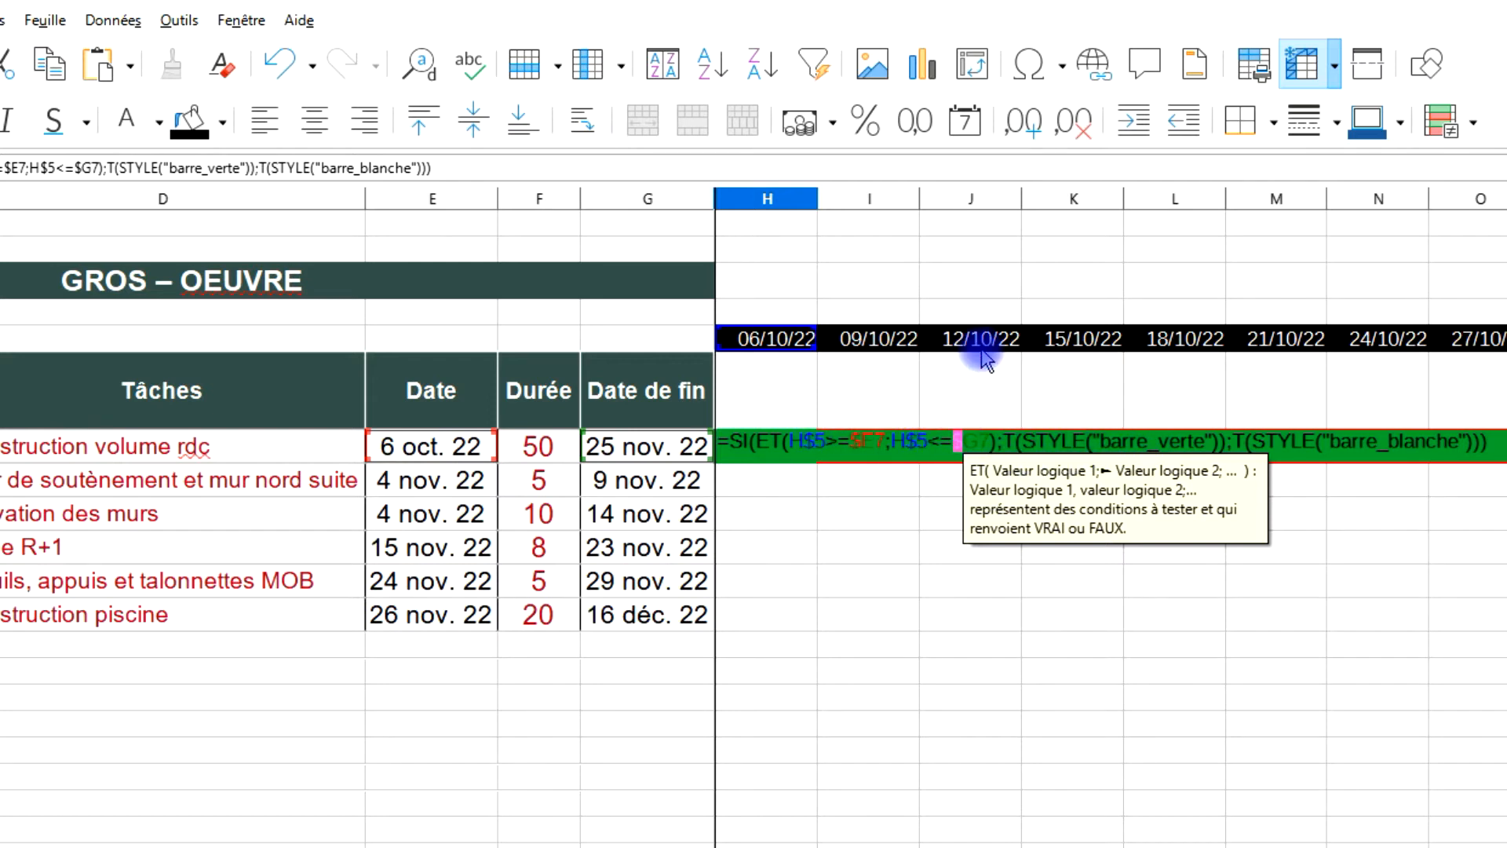
pyautogui.press('Return')
# Fill the formula of cell H7 across row 7 to column M.
pyautogui.click(775, 454)
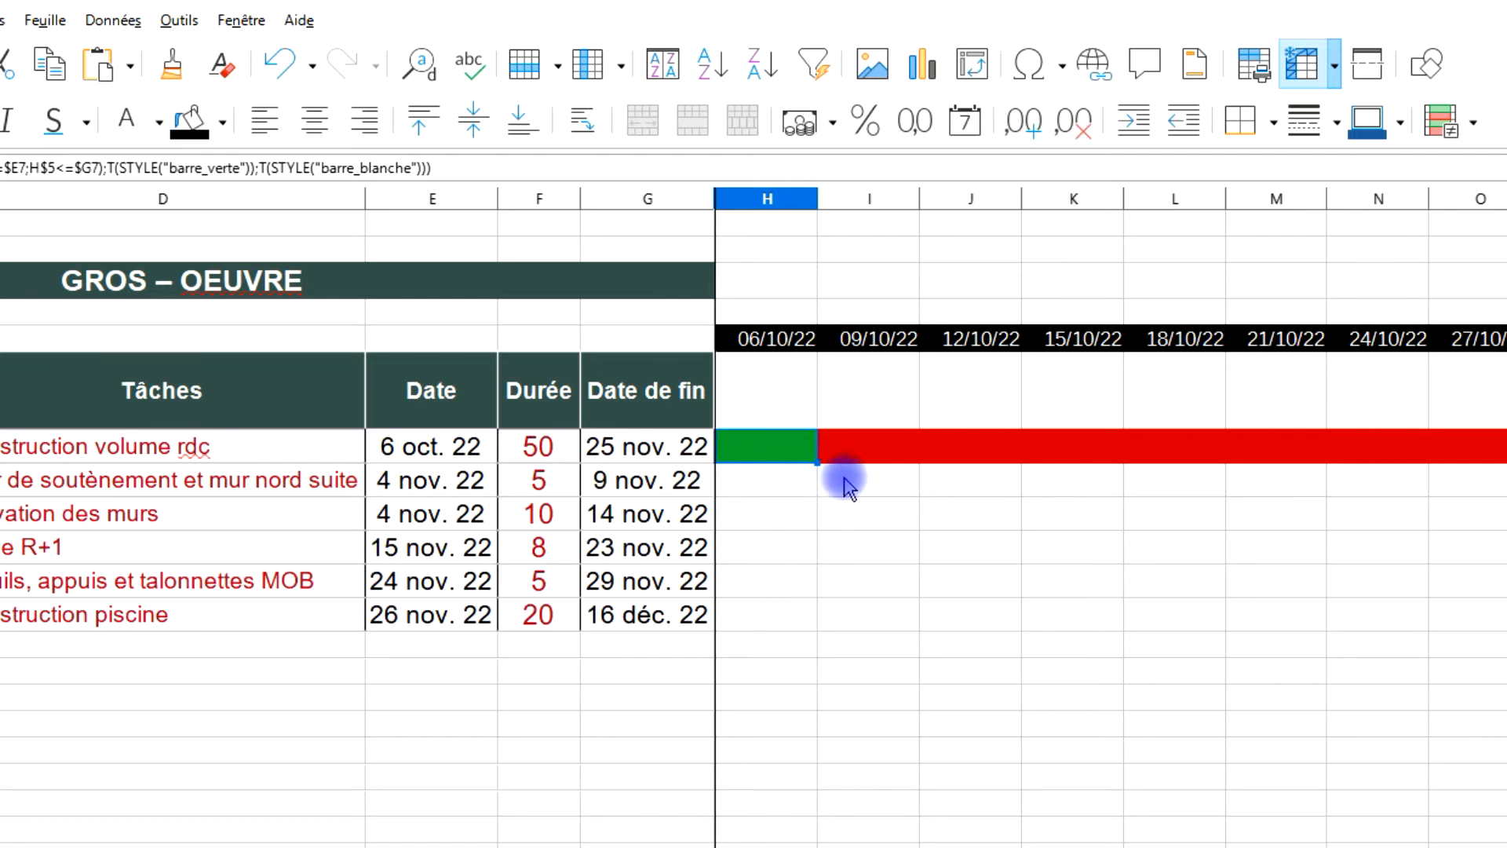
pyautogui.moveTo(821, 469); pyautogui.dragTo(1386, 449)
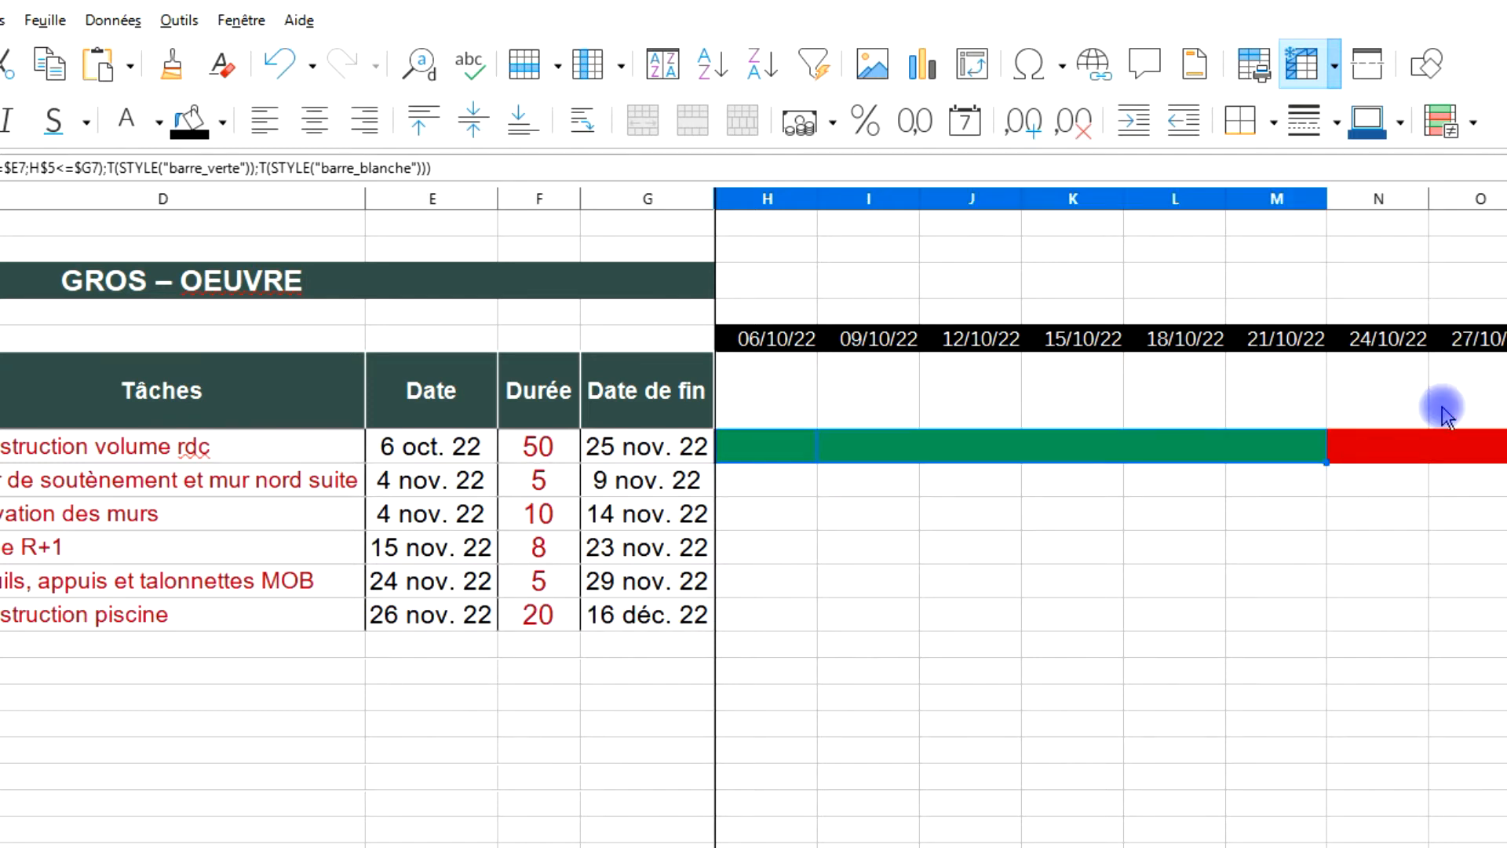
# Copy cell H7 and paste it over the whole chart range H7:AJ12, accepting the overwrite of existing data.
pyautogui.click(782, 455)
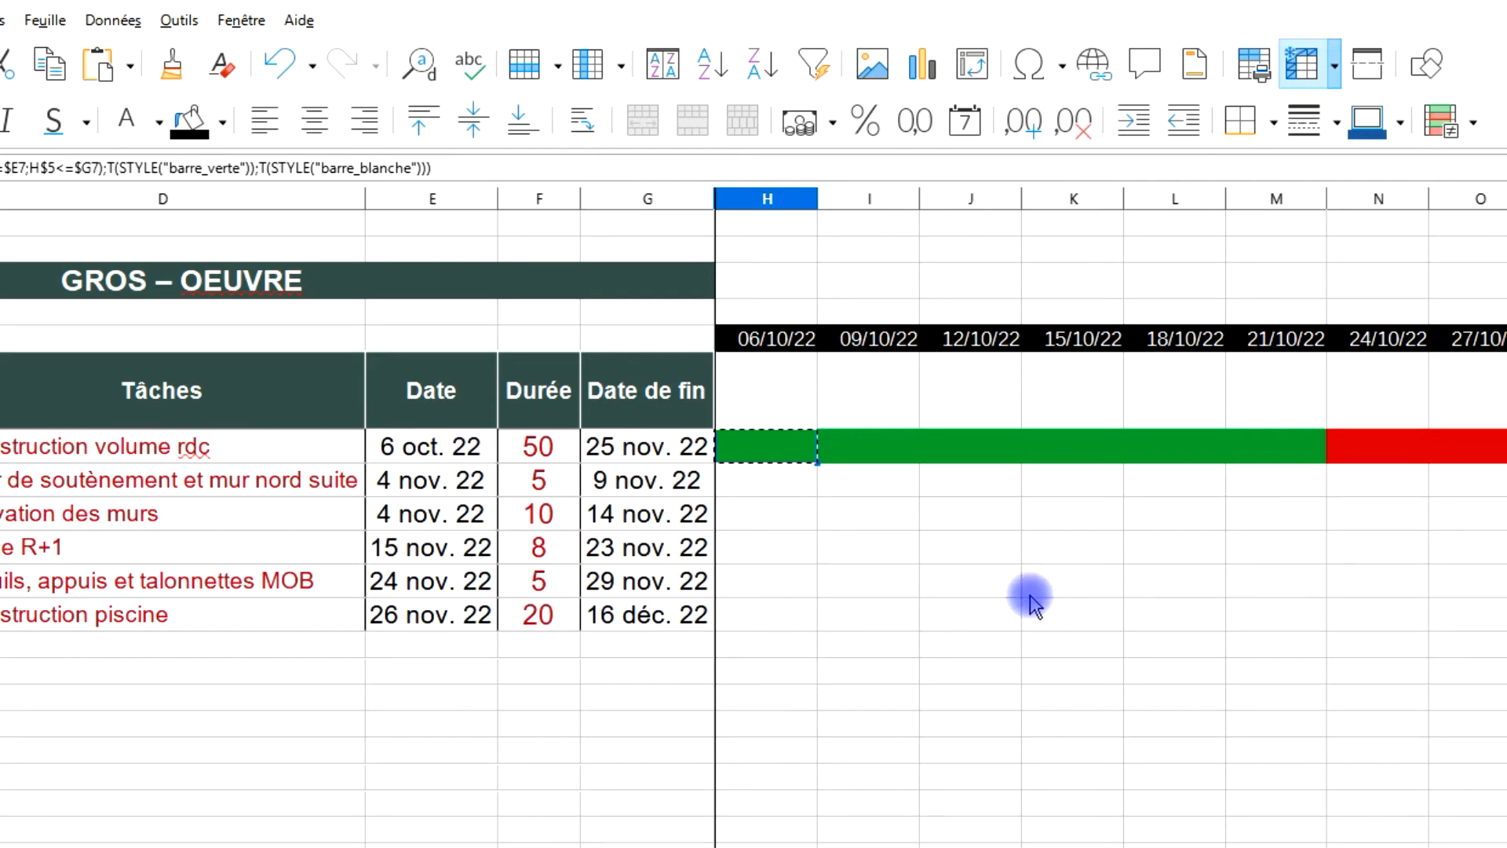
pyautogui.hscroll(10, 1111, 518)
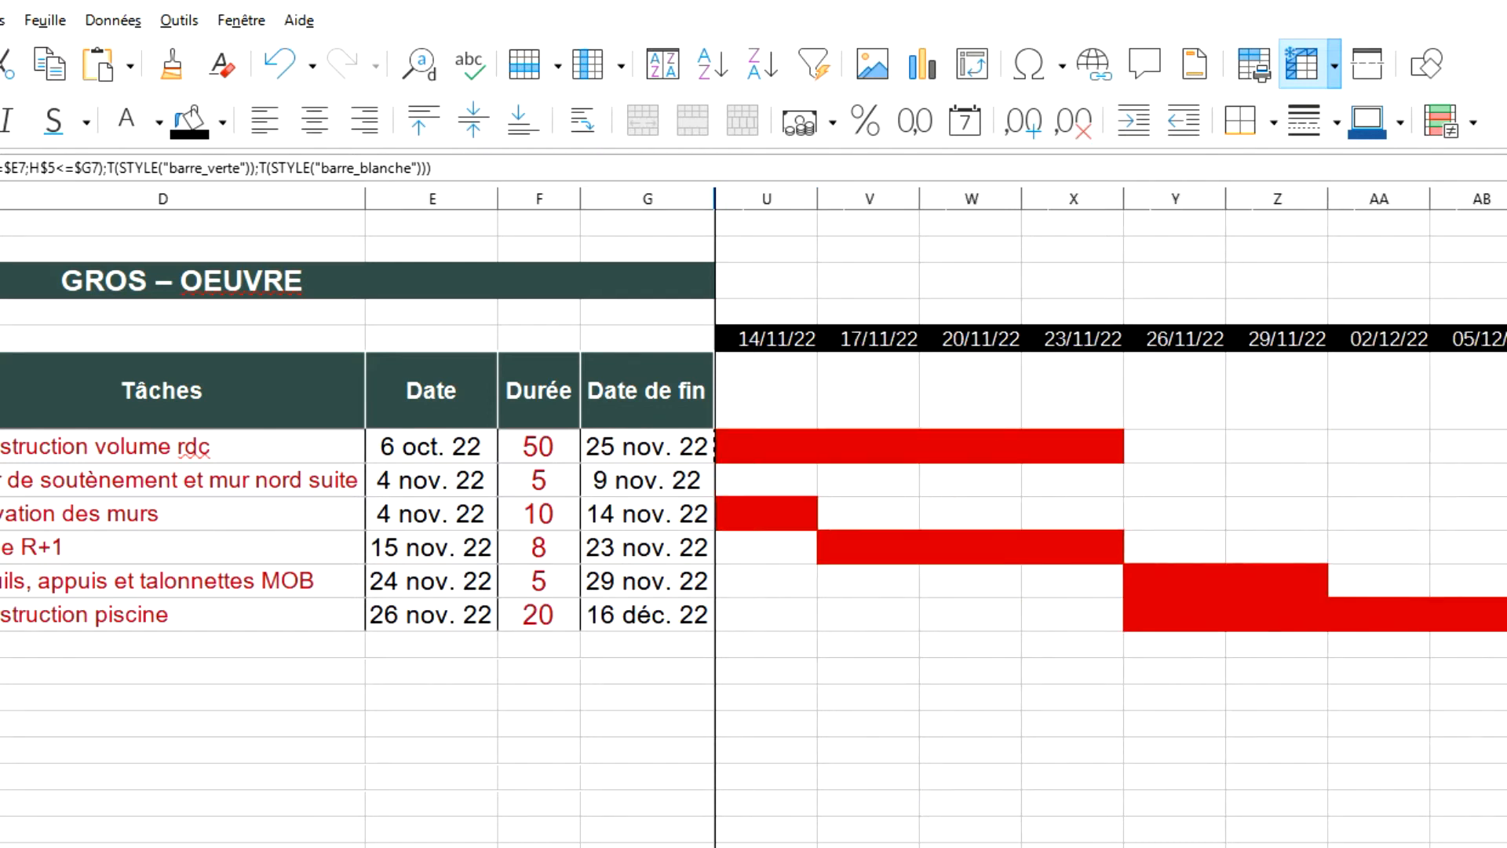
pyautogui.hscroll(2, 1111, 518)
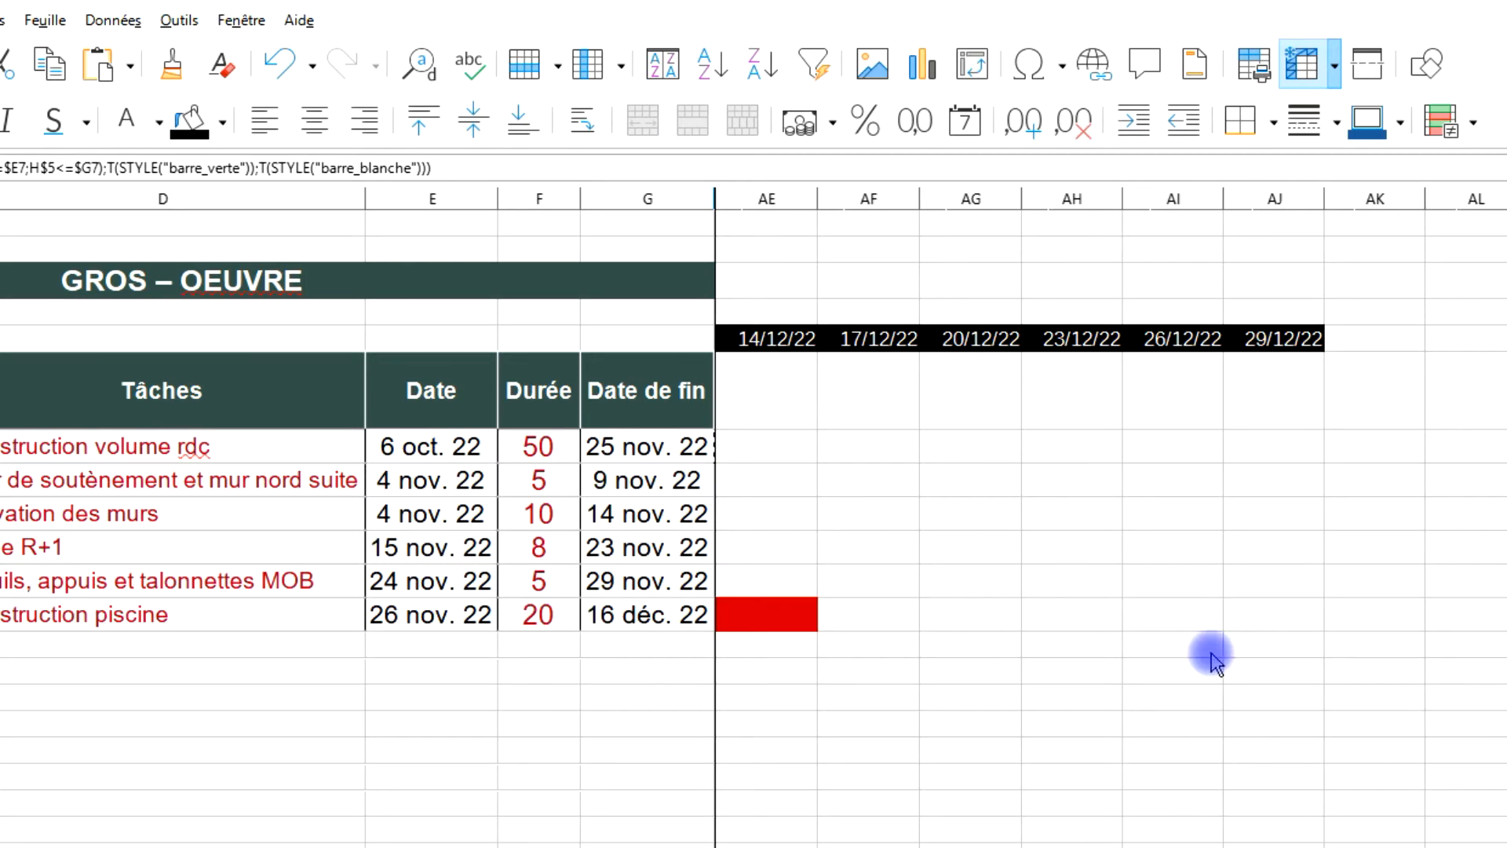
pyautogui.keyDown('shift'); pyautogui.click(1263, 622); pyautogui.keyUp('shift')
pyautogui.click(98, 64)
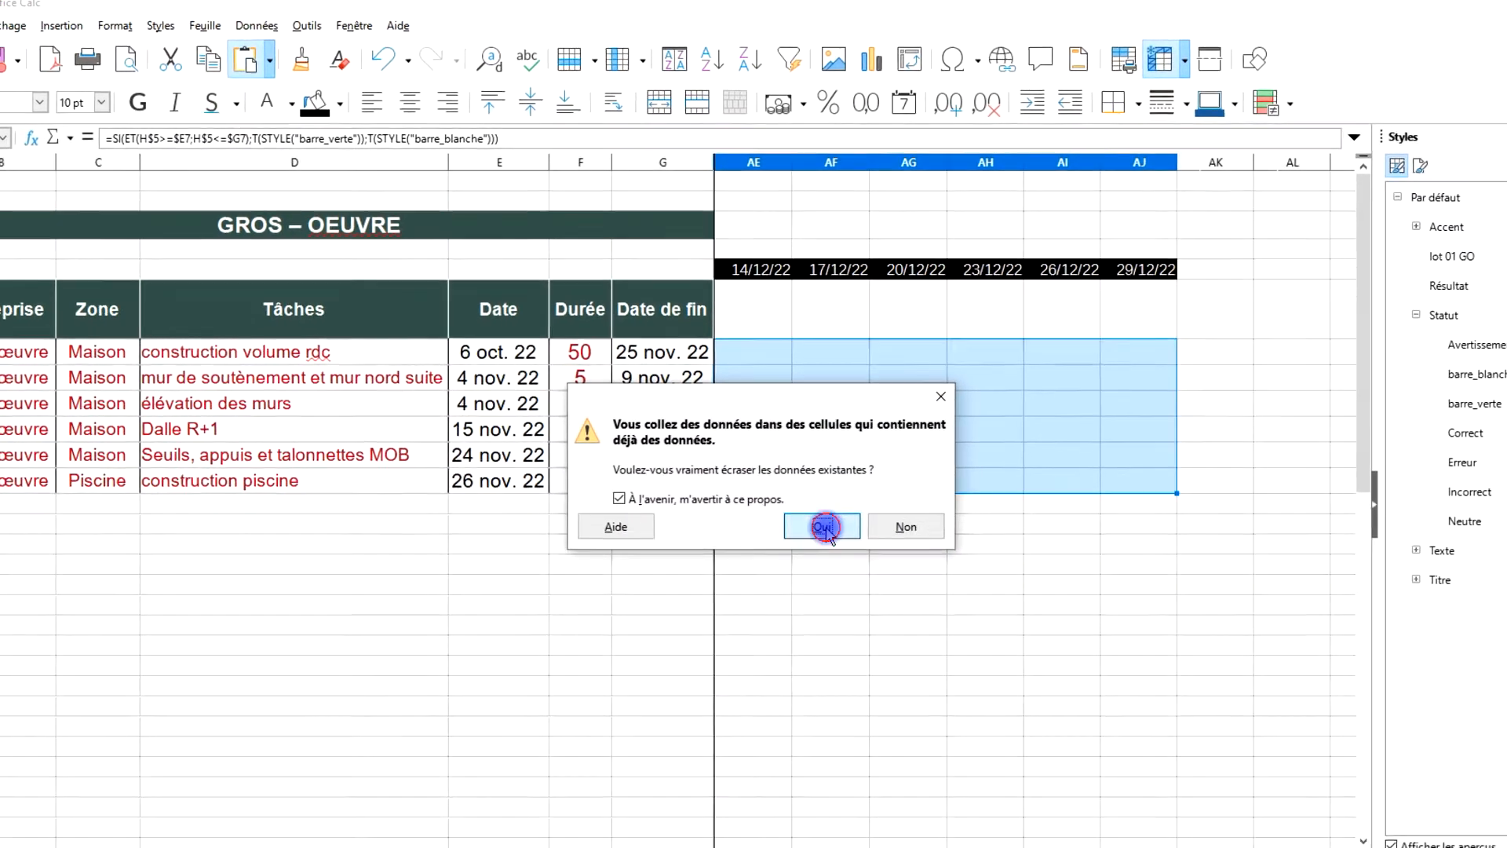
pyautogui.click(832, 571)
pyautogui.moveTo(915, 804); pyautogui.dragTo(167, 799)
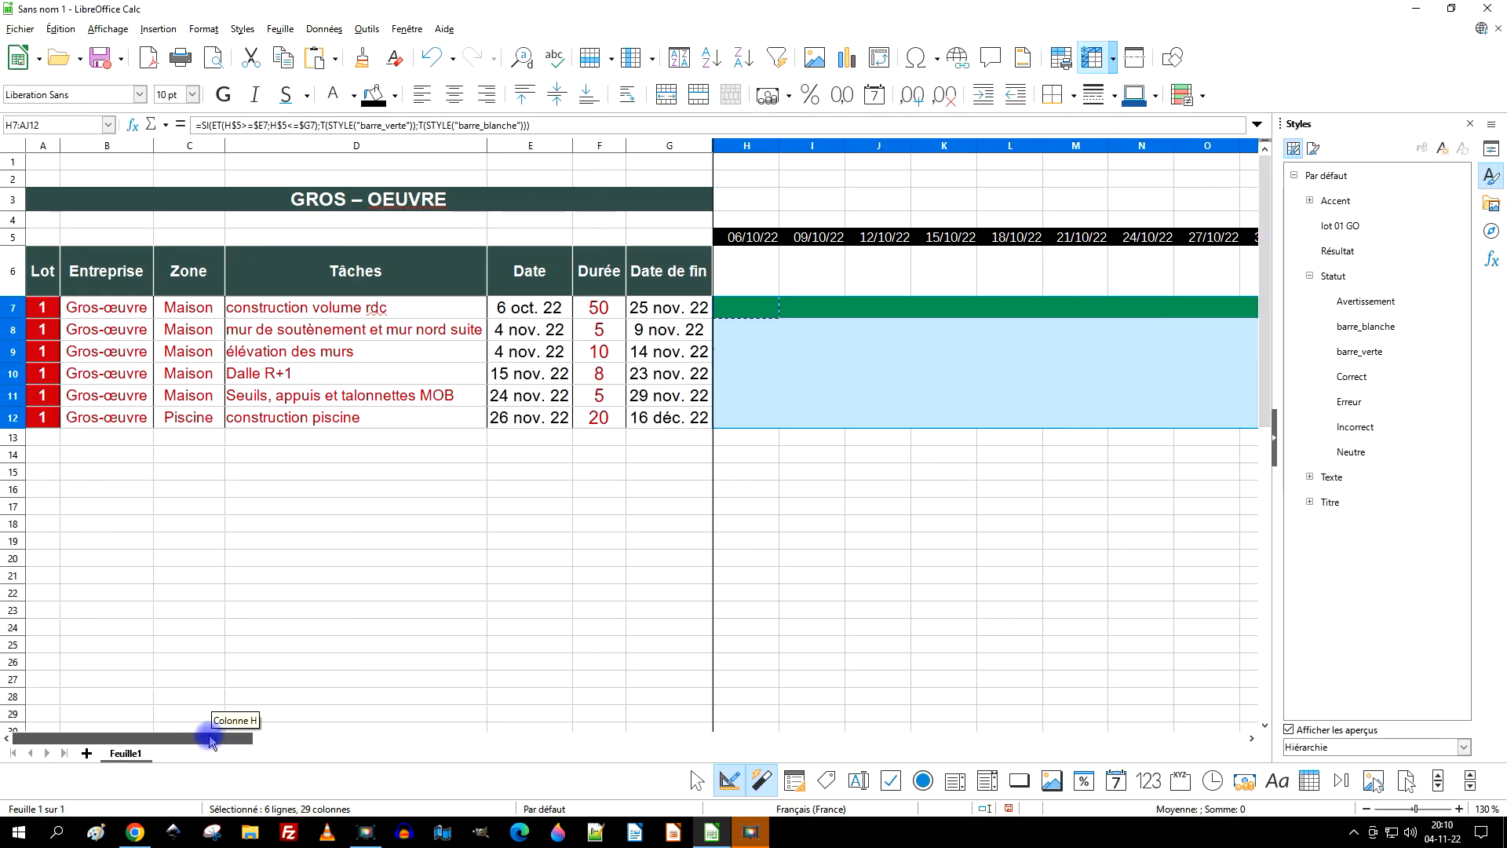
pyautogui.click(891, 349)
pyautogui.press('Escape')
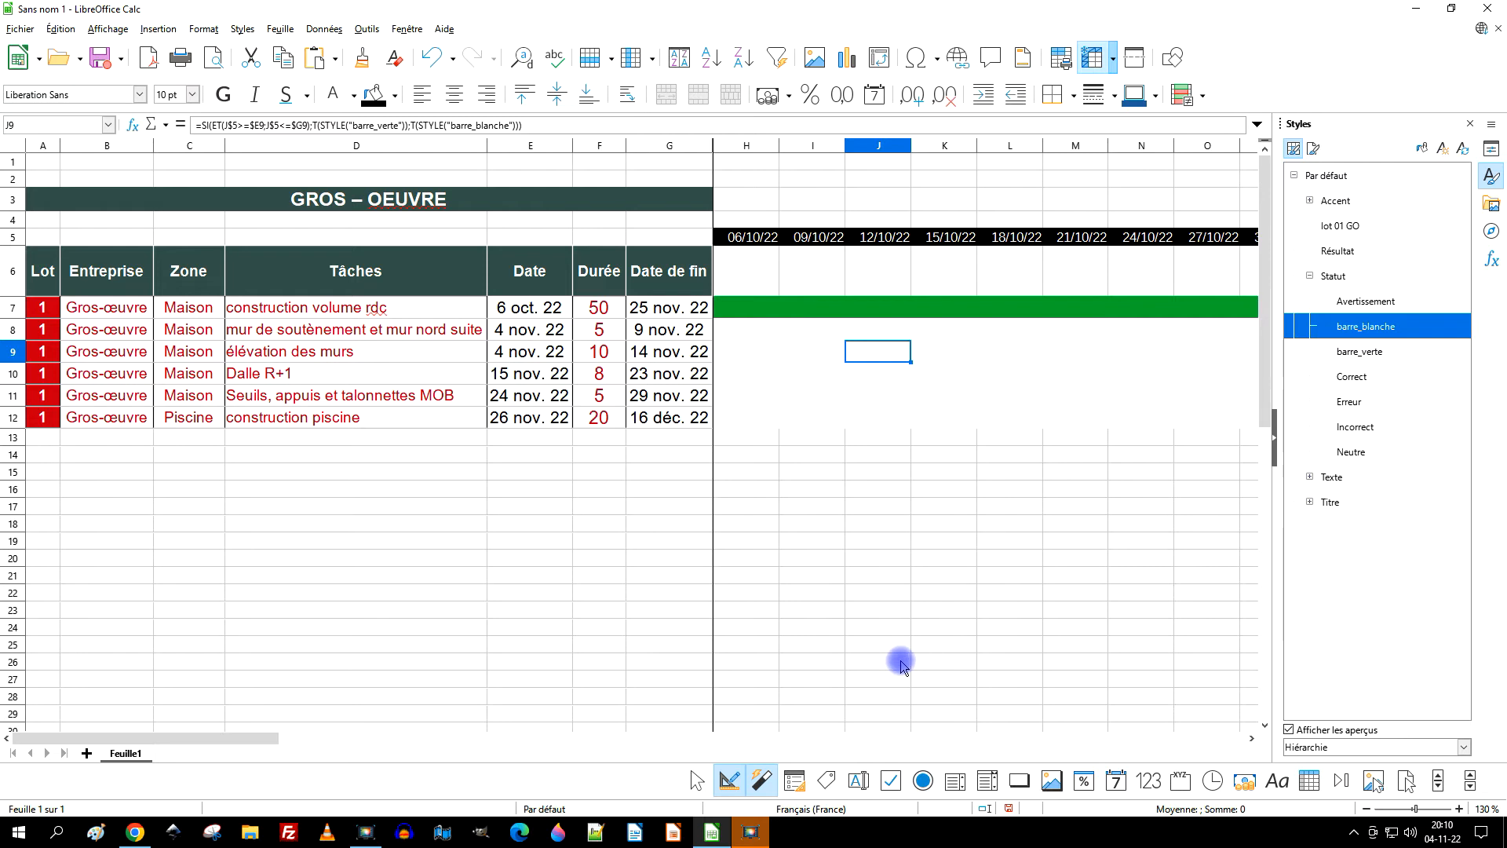
# Hide the Styles sidebar to give the Gantt chart more width.
pyautogui.click(1276, 457)
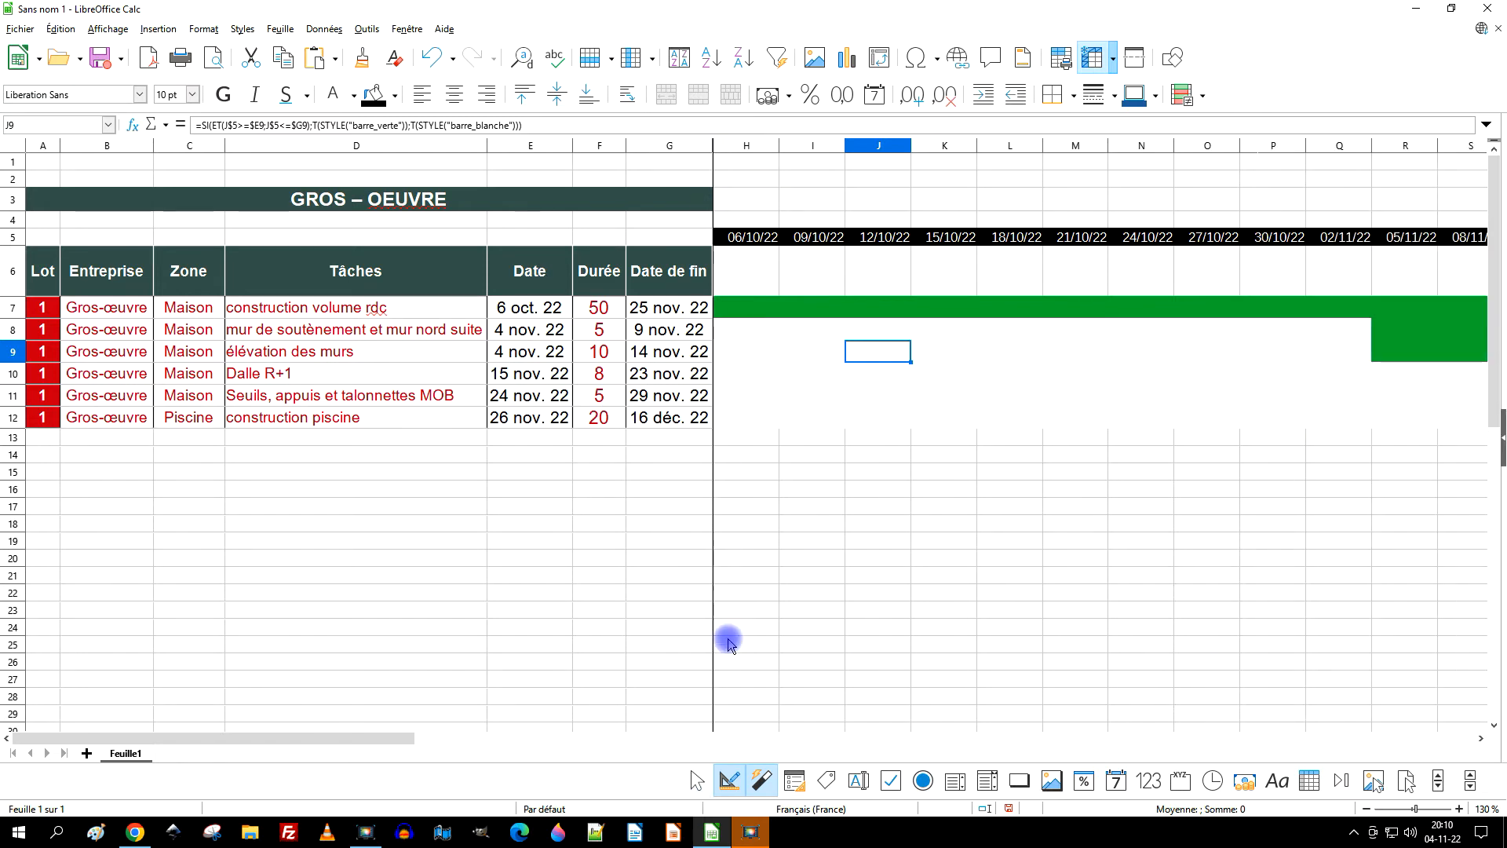
pyautogui.moveTo(282, 737); pyautogui.dragTo(247, 745)
pyautogui.click(101, 29)
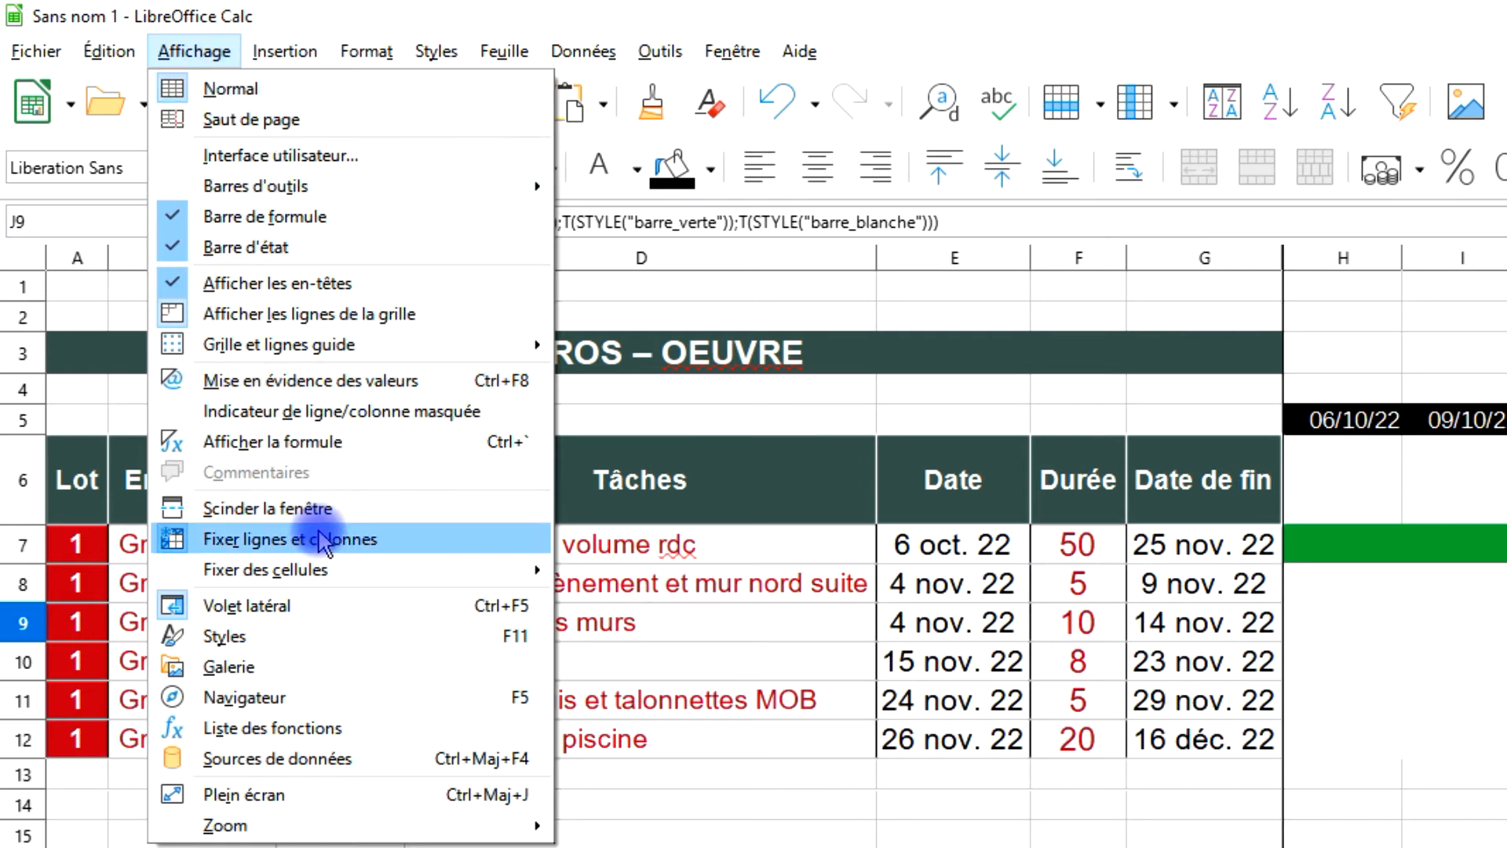
pyautogui.click(746, 683)
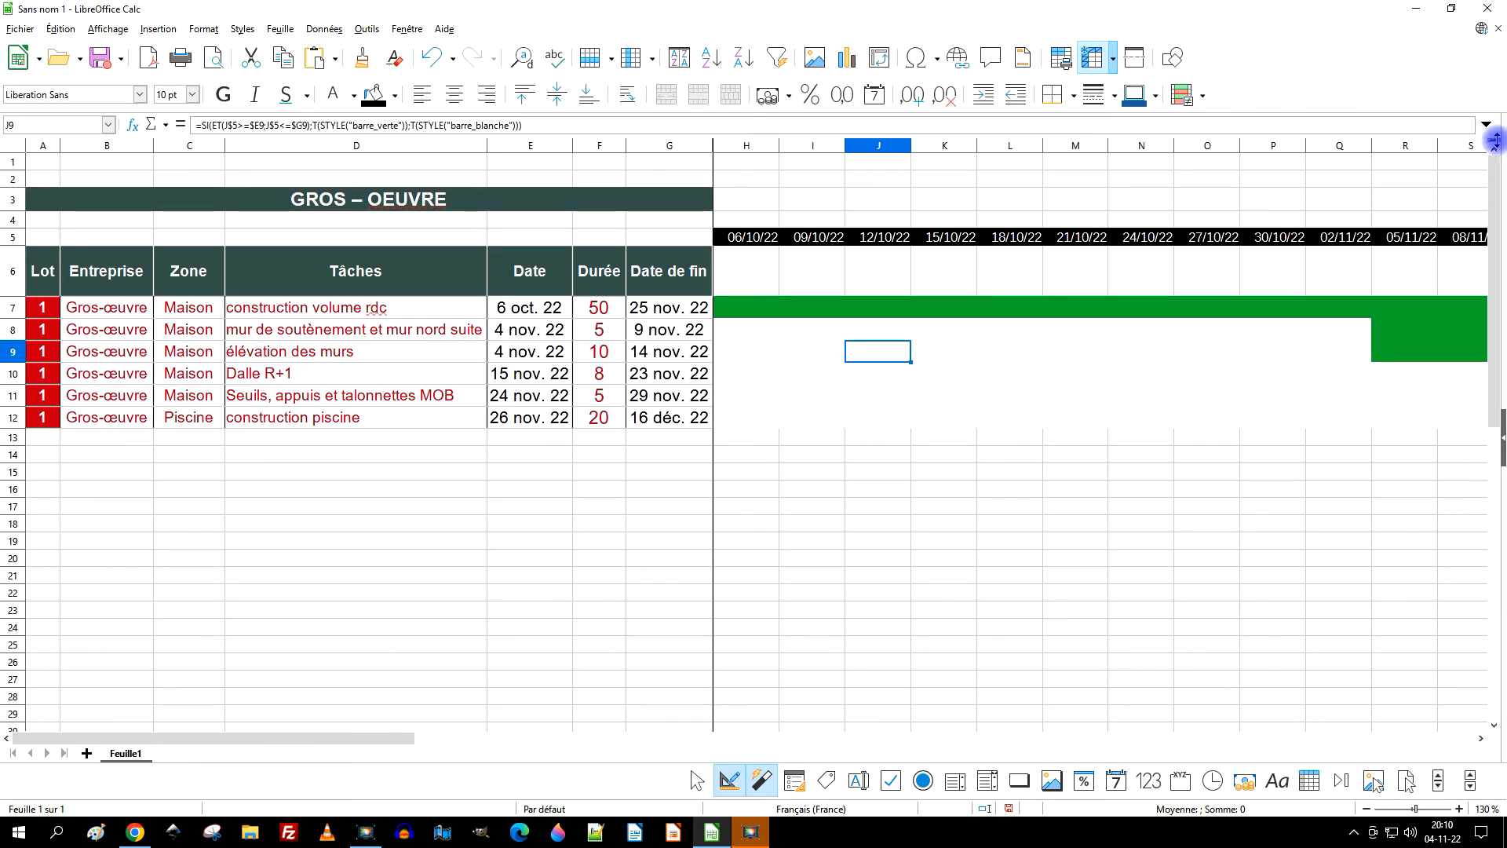
# Turn off the frozen rows and columns in the sheet.
pyautogui.click(92, 29)
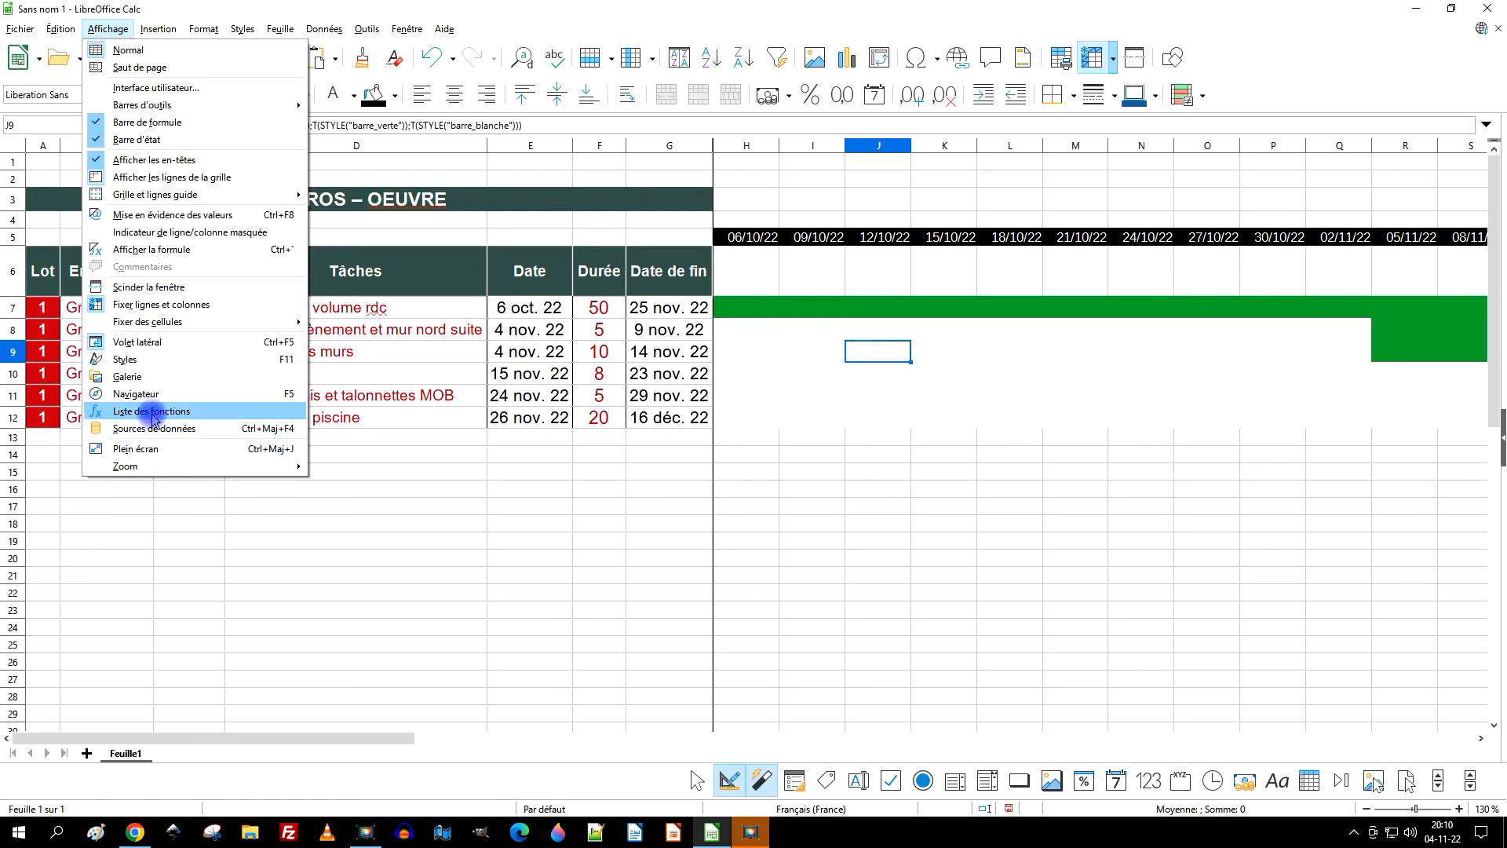
pyautogui.click(153, 309)
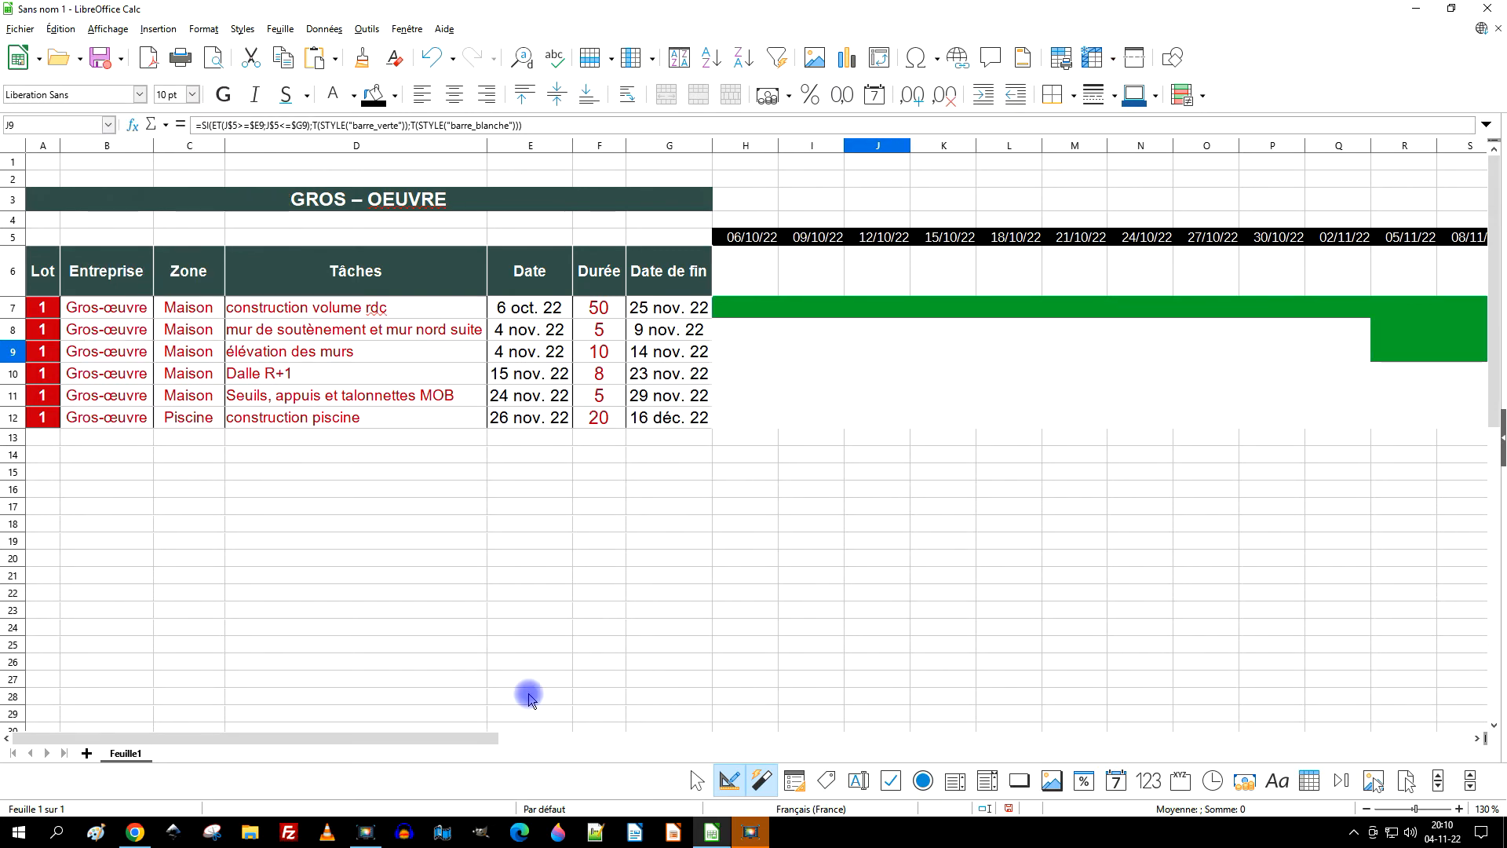
pyautogui.moveTo(396, 738); pyautogui.dragTo(376, 765)
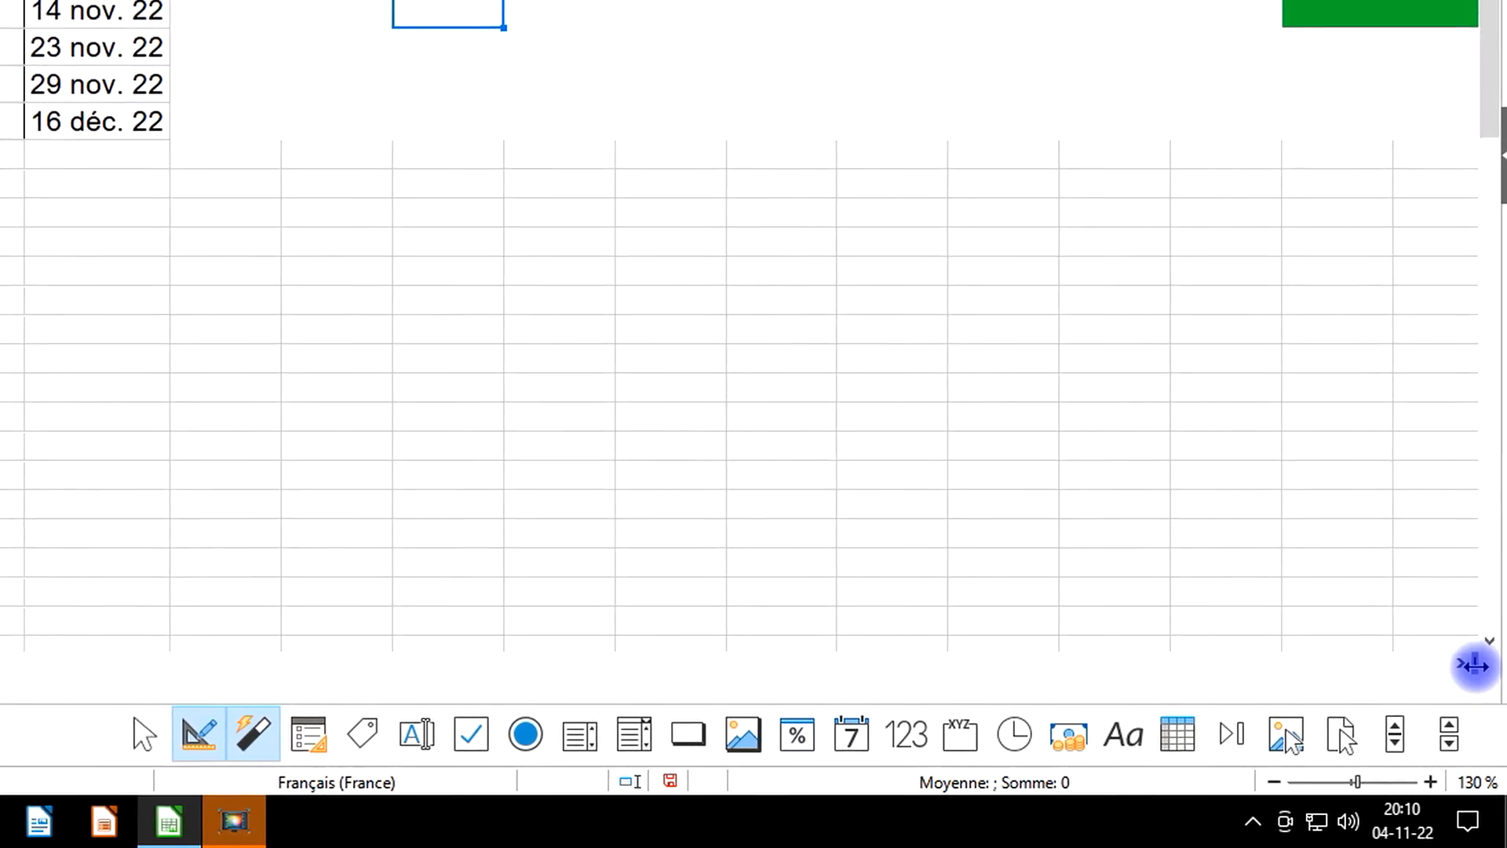
# Split the window vertically after column G and freeze the columns at that split.
pyautogui.moveTo(1474, 666); pyautogui.dragTo(183, 680)
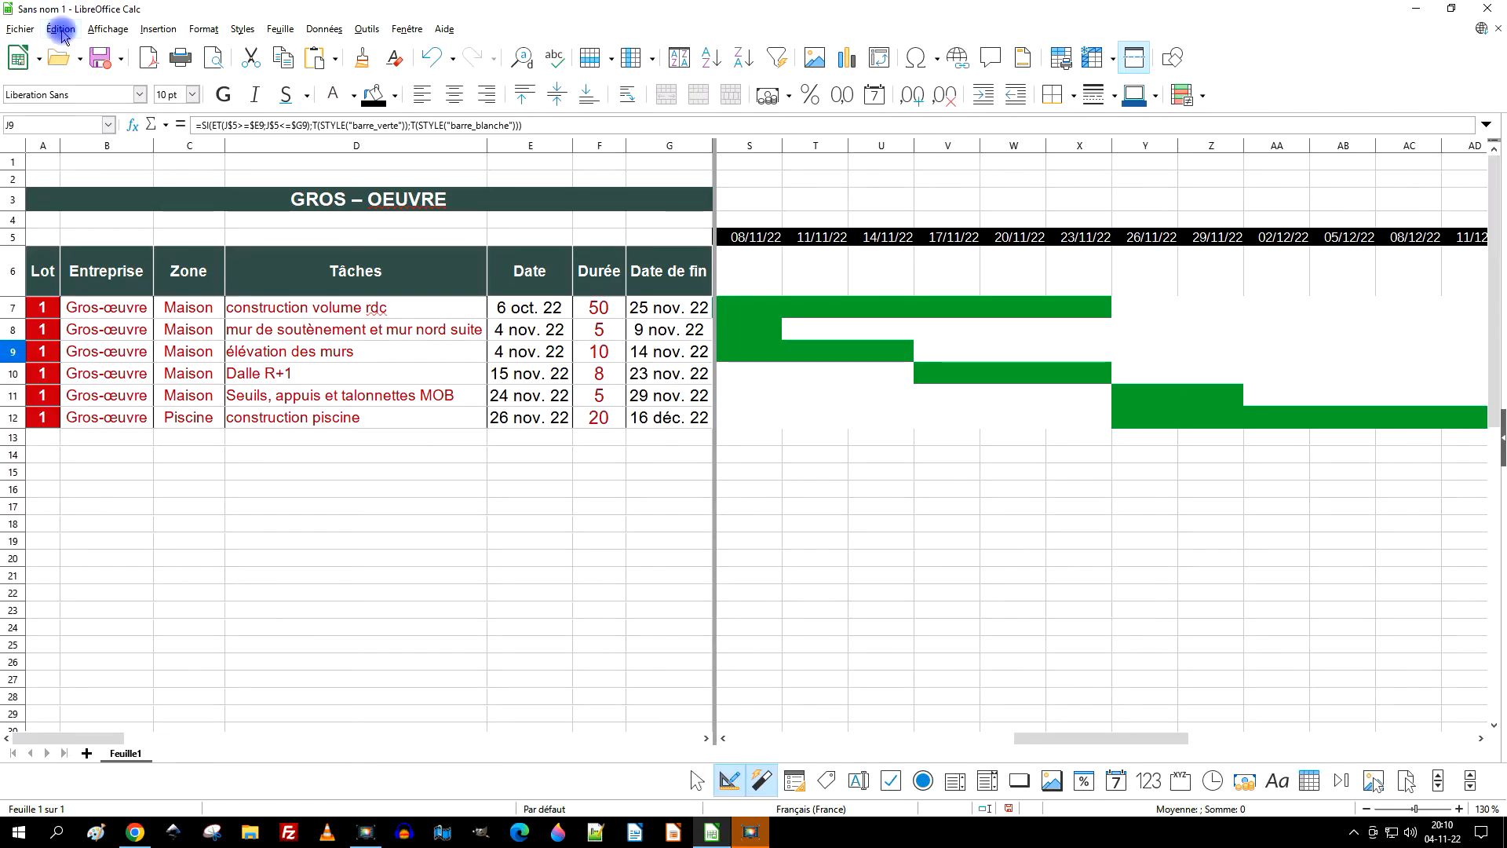
pyautogui.click(107, 29)
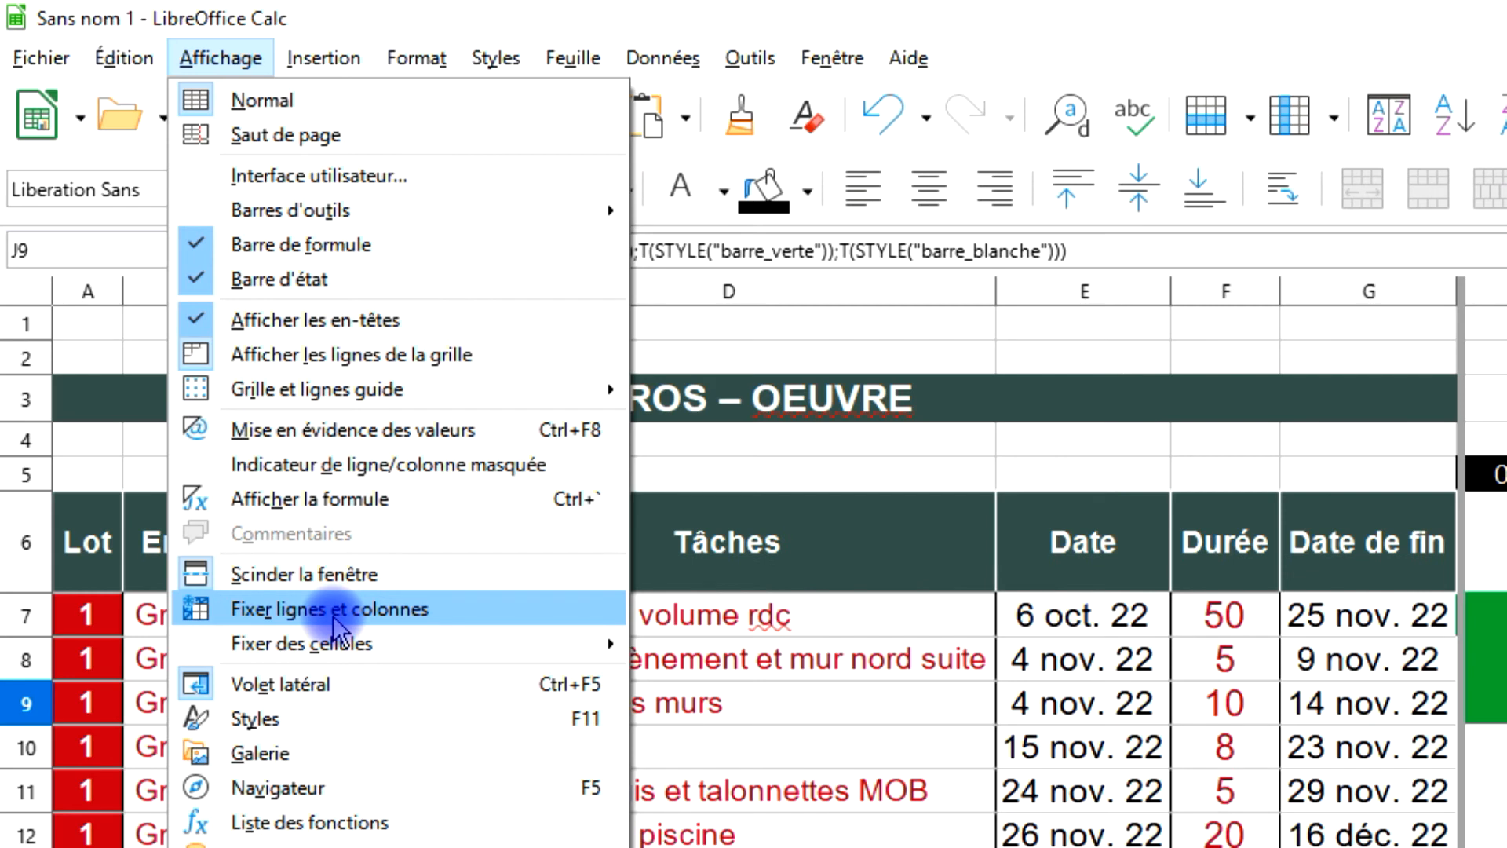
pyautogui.click(334, 612)
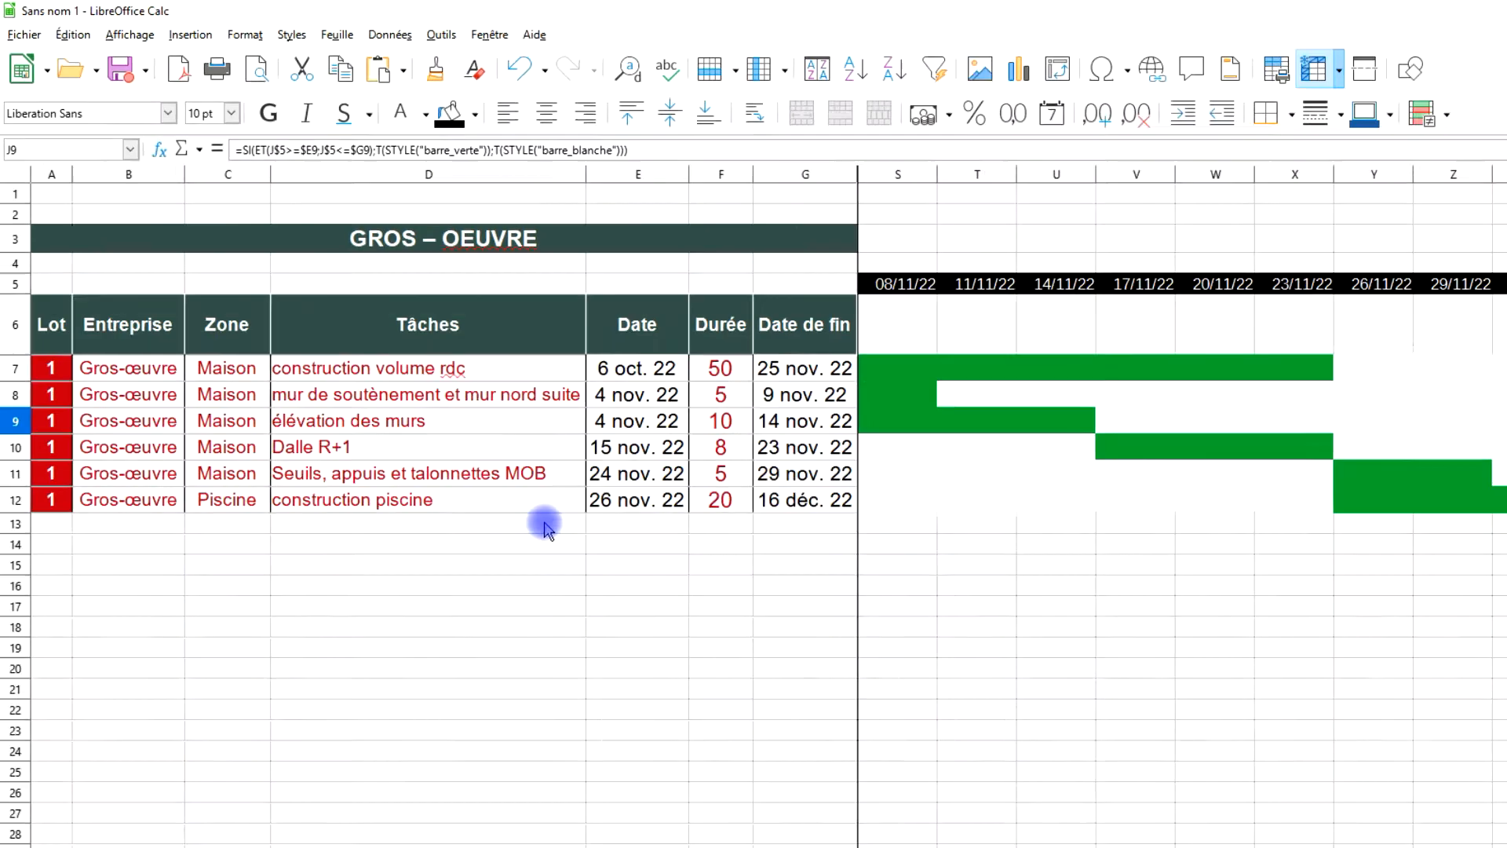
pyautogui.moveTo(577, 742); pyautogui.dragTo(662, 605)
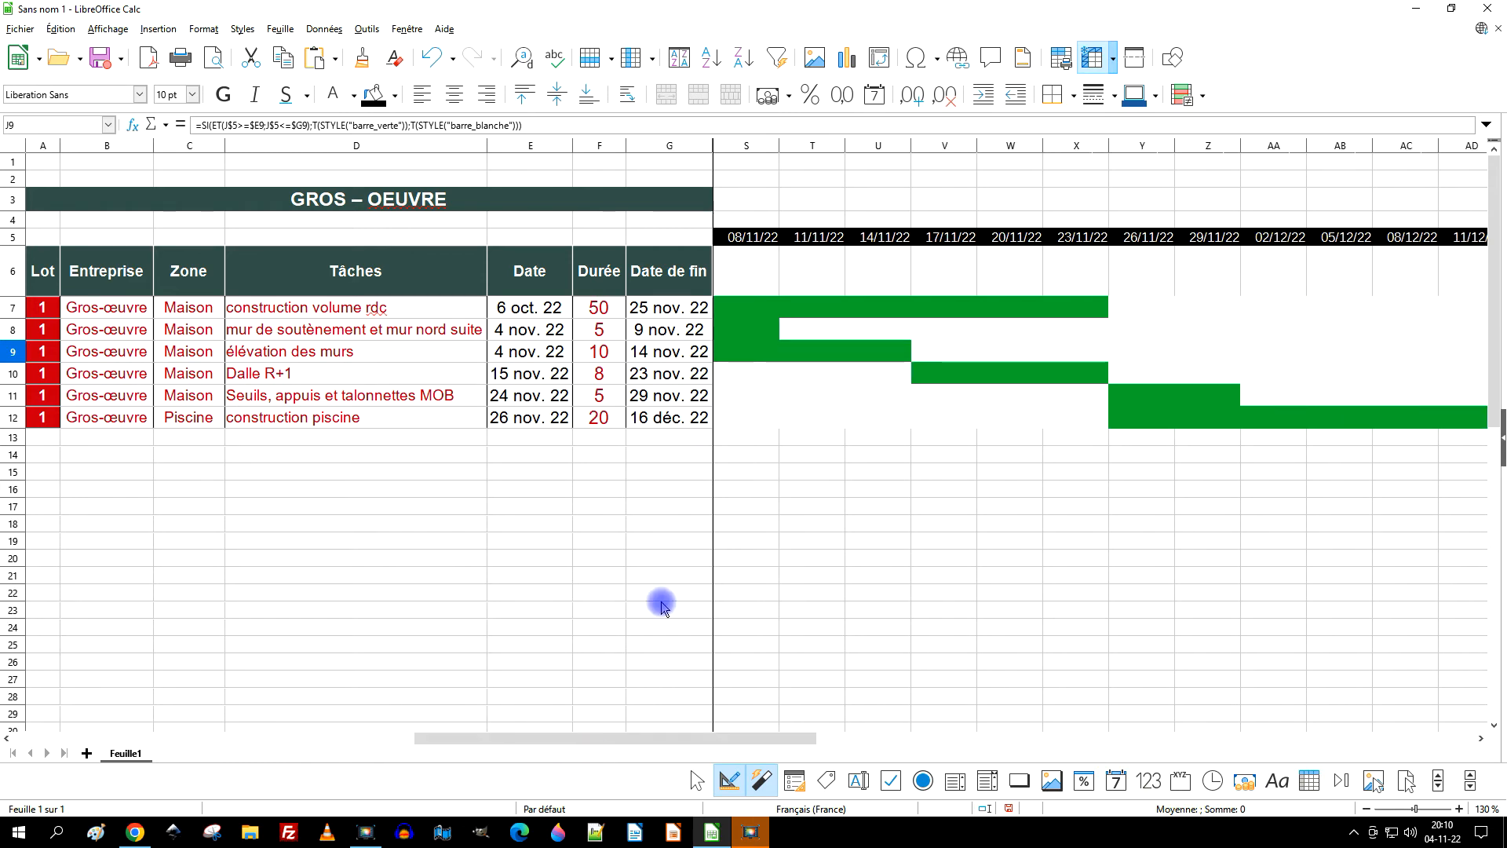
# Examine the bar formula in cell V10 against the date in row 5 and the Dalle R+1 task dates.
pyautogui.click(946, 236)
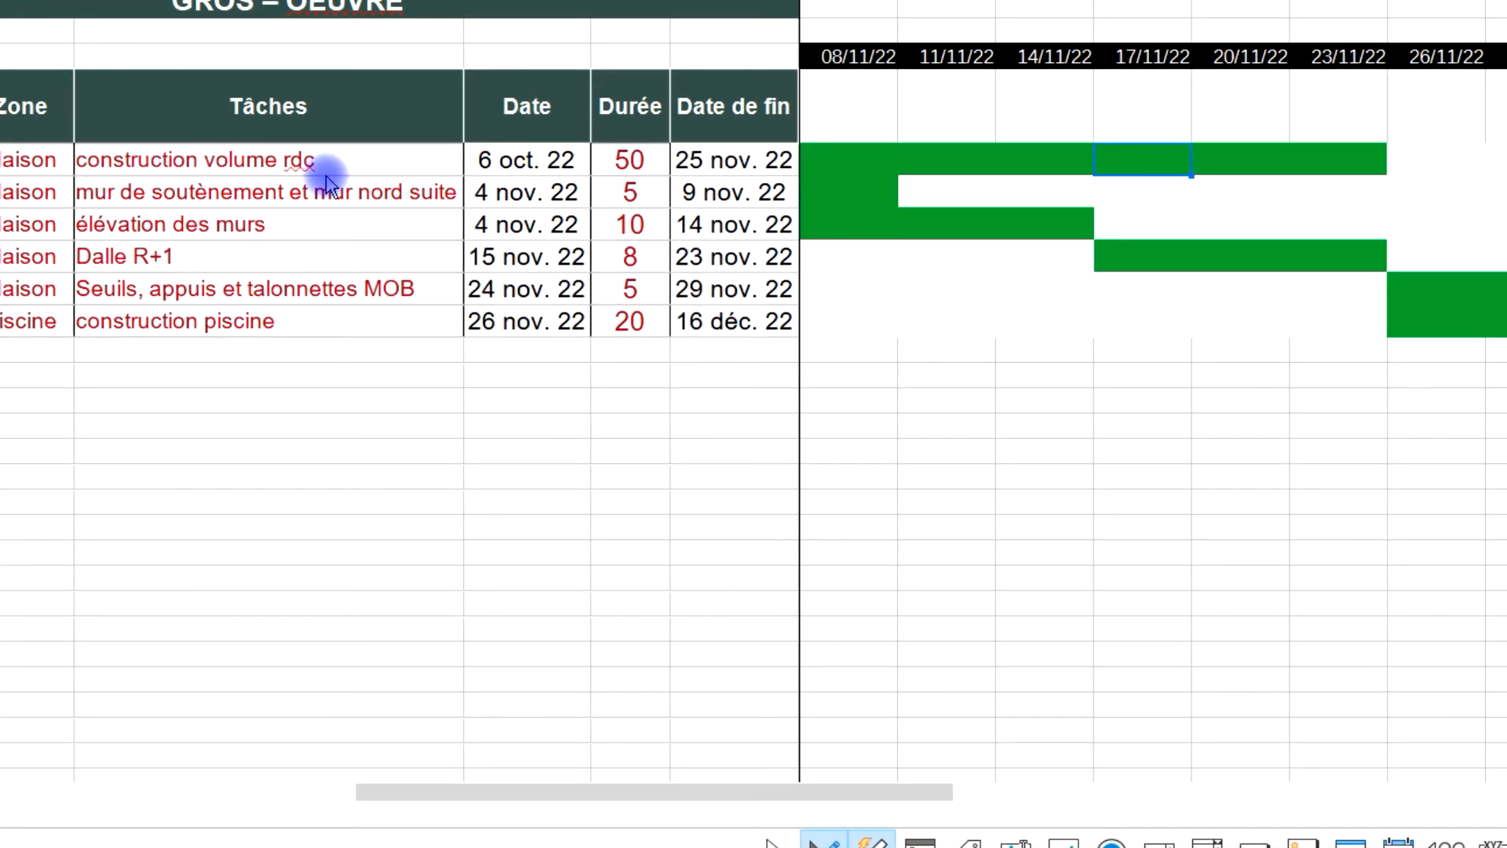
pyautogui.click(1166, 267)
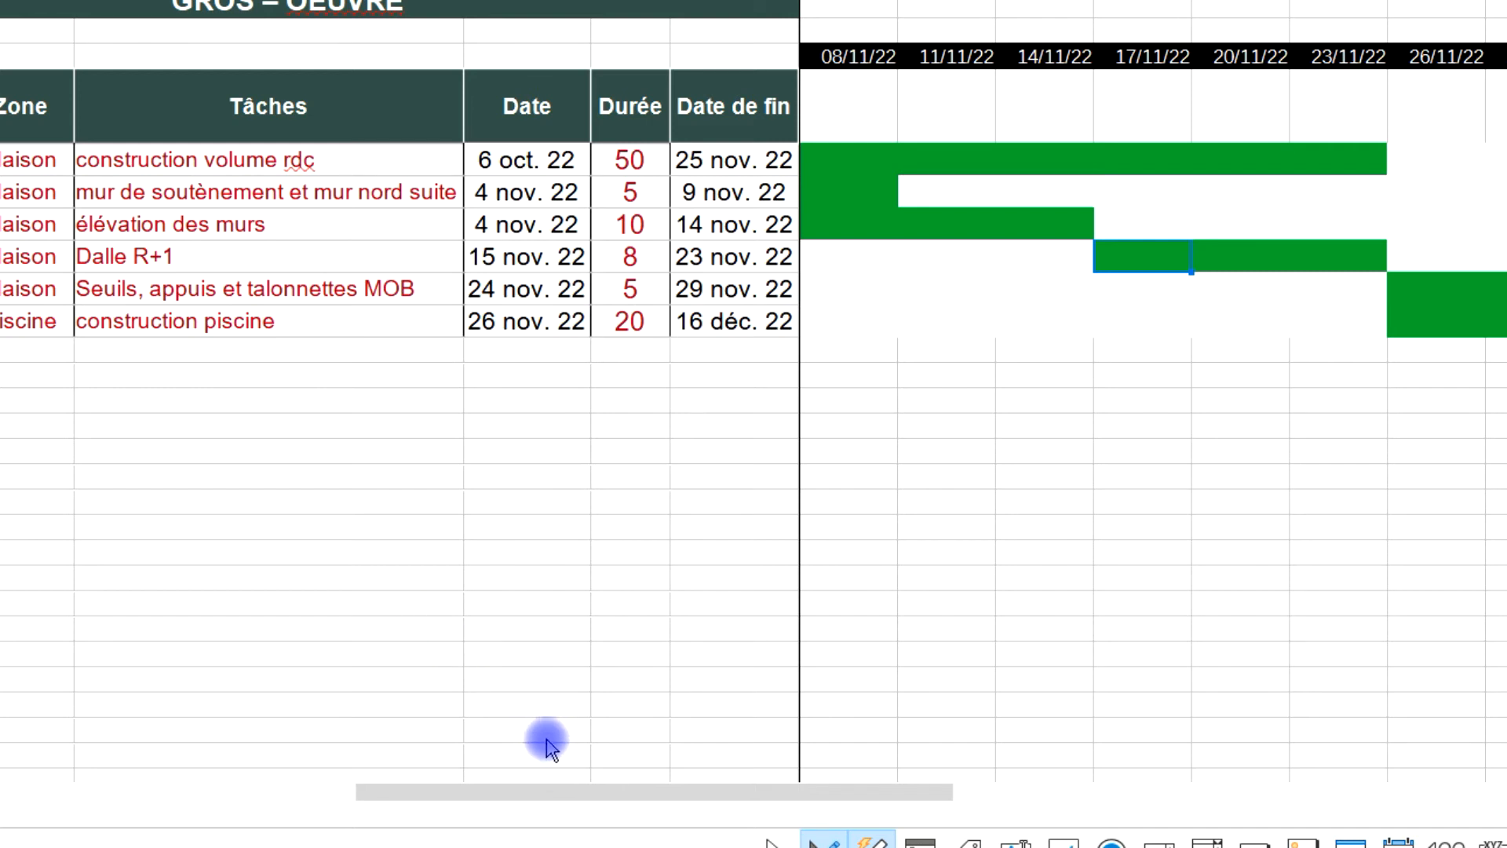
pyautogui.moveTo(606, 797); pyautogui.dragTo(47, 804)
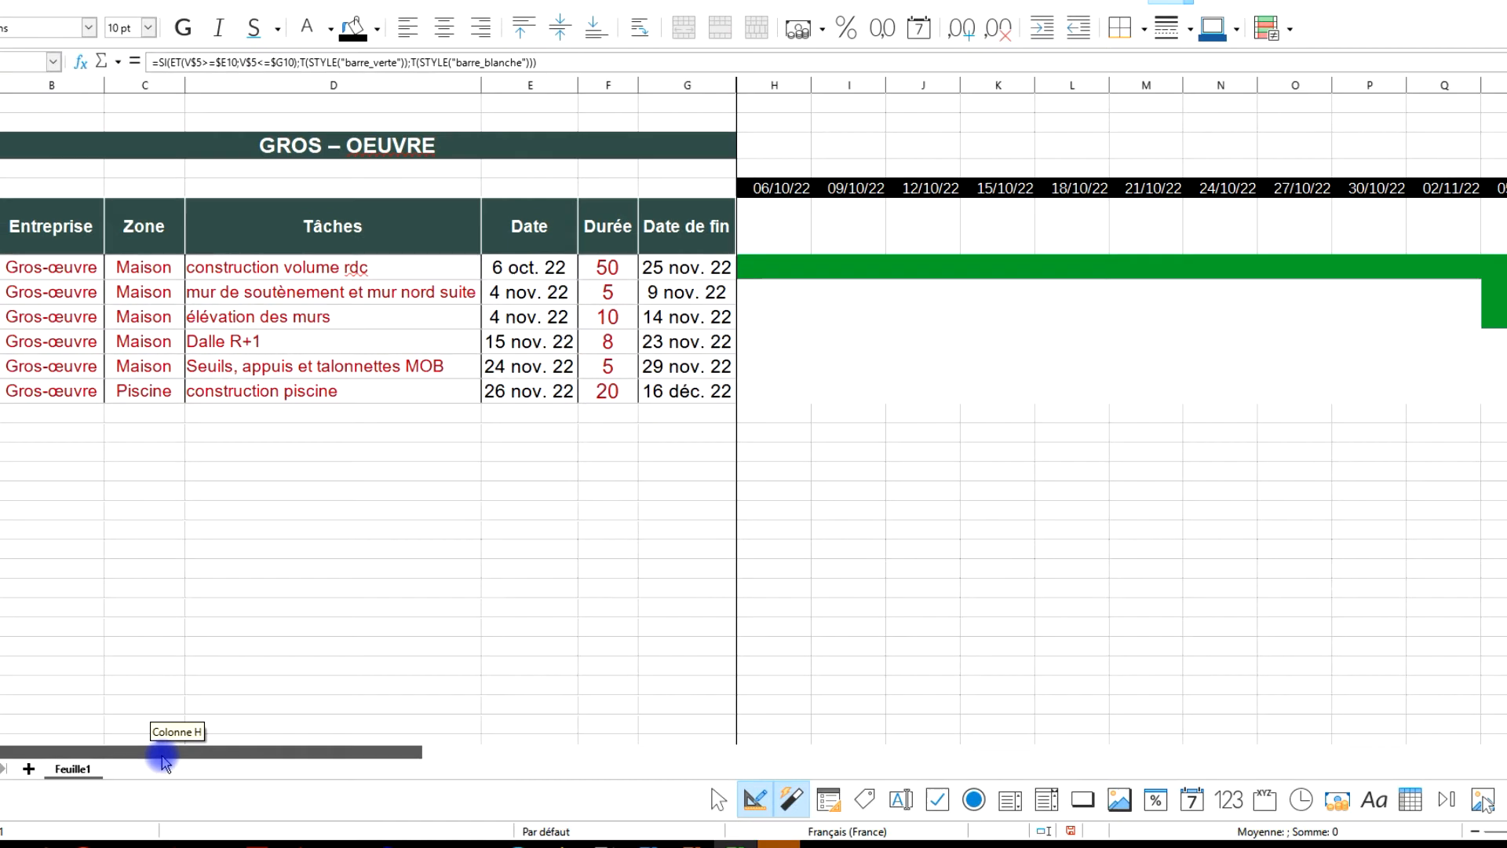
pyautogui.moveTo(165, 760); pyautogui.dragTo(497, 760)
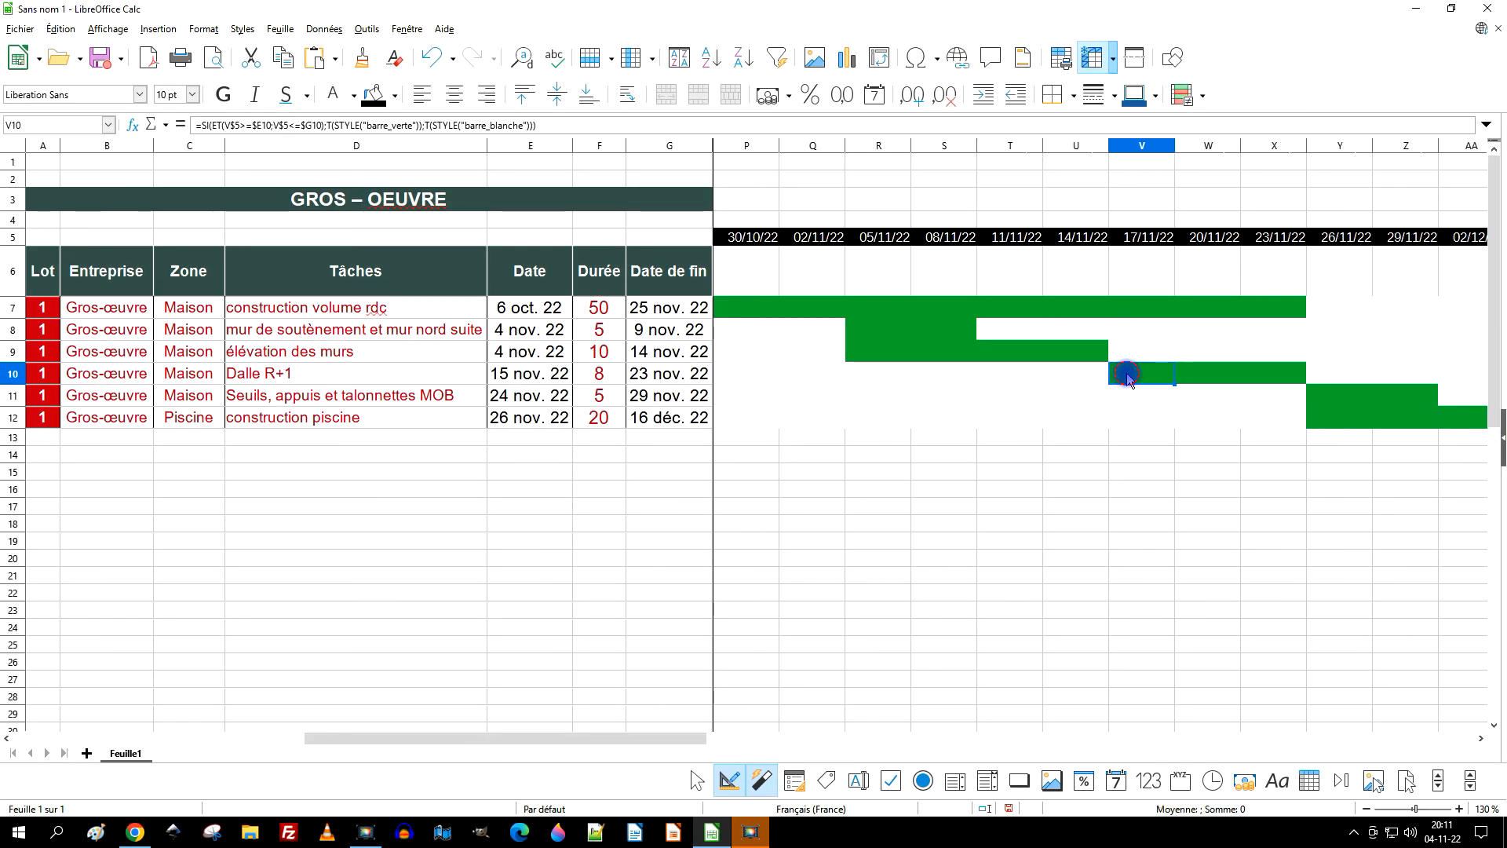
pyautogui.doubleClick(1127, 375)
pyautogui.moveTo(671, 747); pyautogui.dragTo(843, 743)
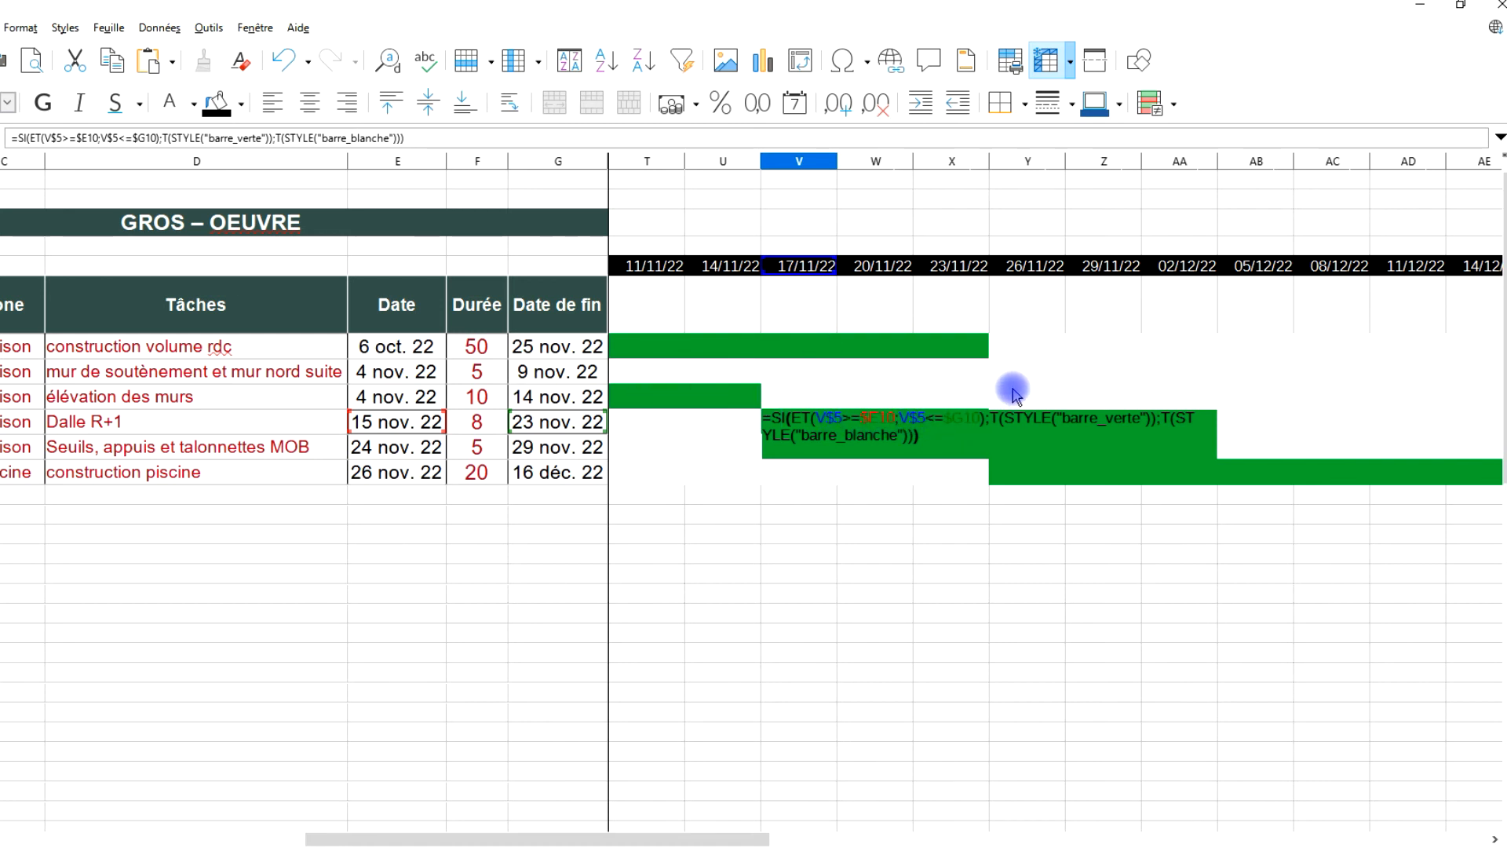
pyautogui.press('Return')
# Examine the formula in cell X10, at the end of the Dalle R+1 bar.
pyautogui.click(973, 421)
pyautogui.doubleClick(974, 420)
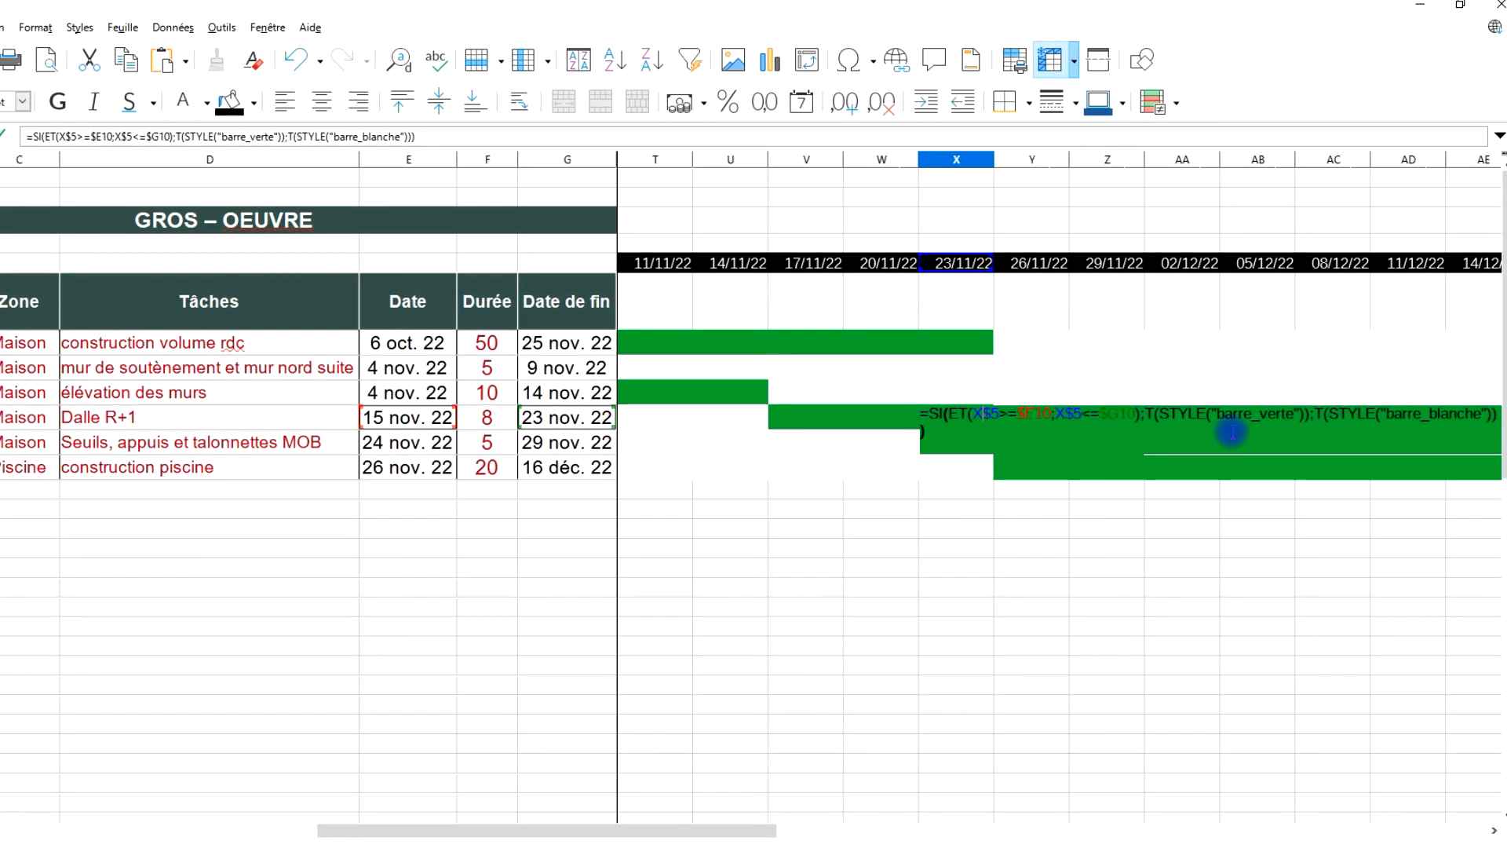
pyautogui.press('Escape')
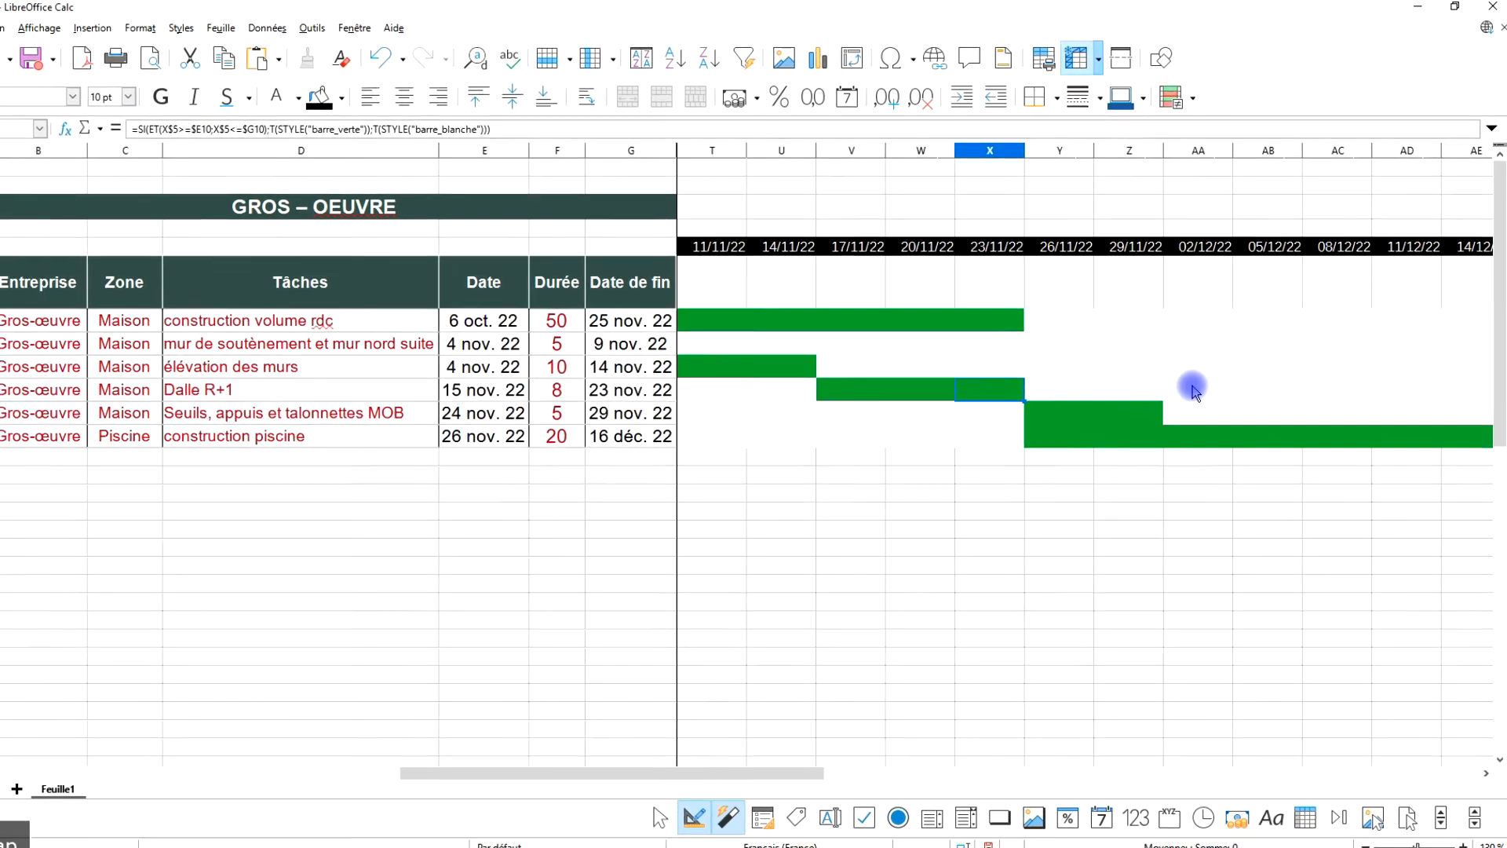
# Examine the formula in cell R7 on the bar of the construction volume rdc task.
pyautogui.moveTo(757, 785); pyautogui.dragTo(652, 752)
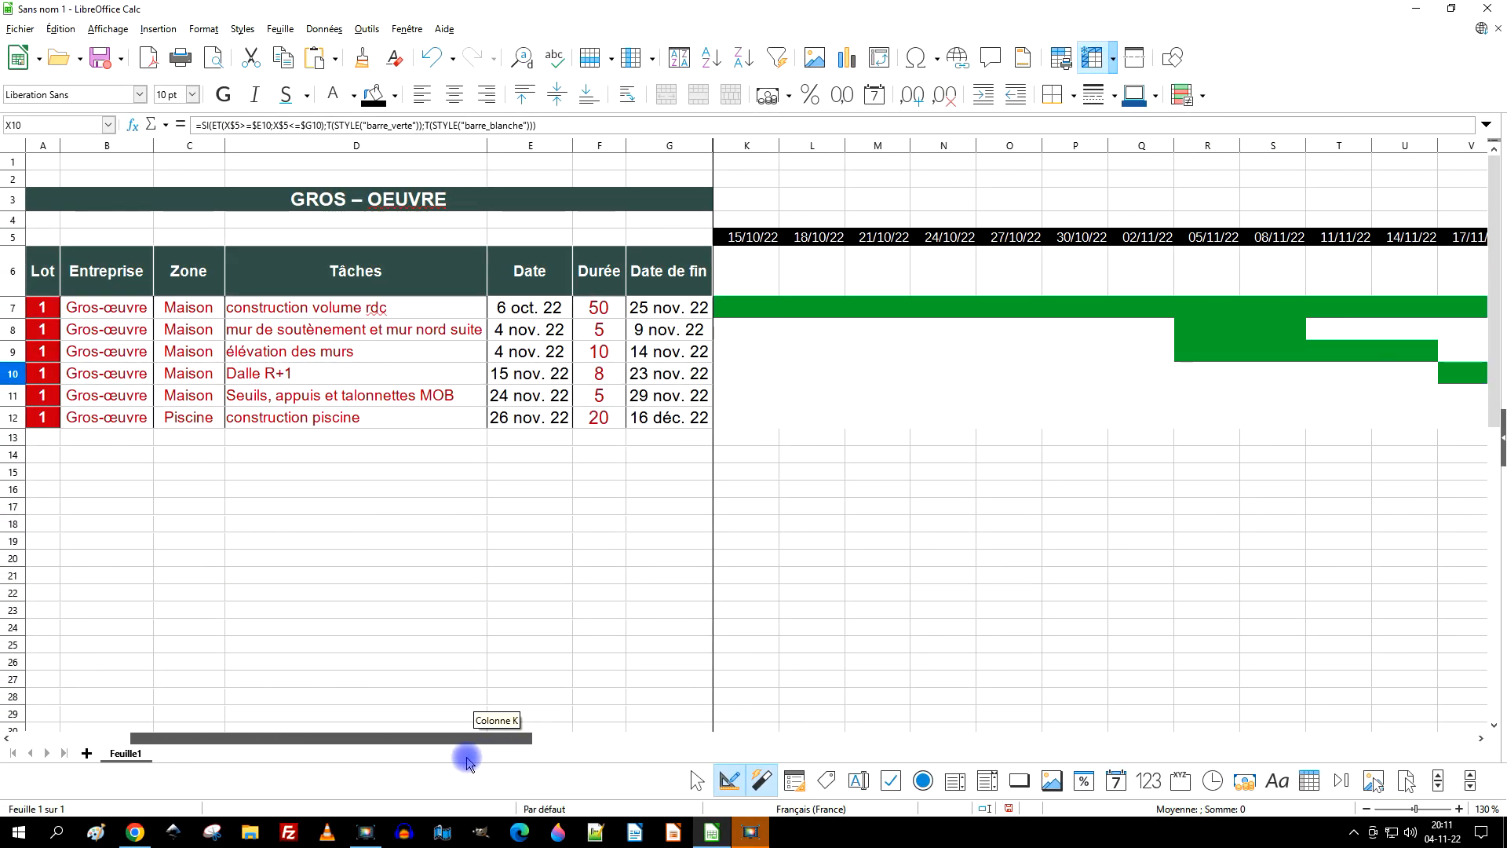
pyautogui.click(877, 309)
pyautogui.doubleClick(913, 303)
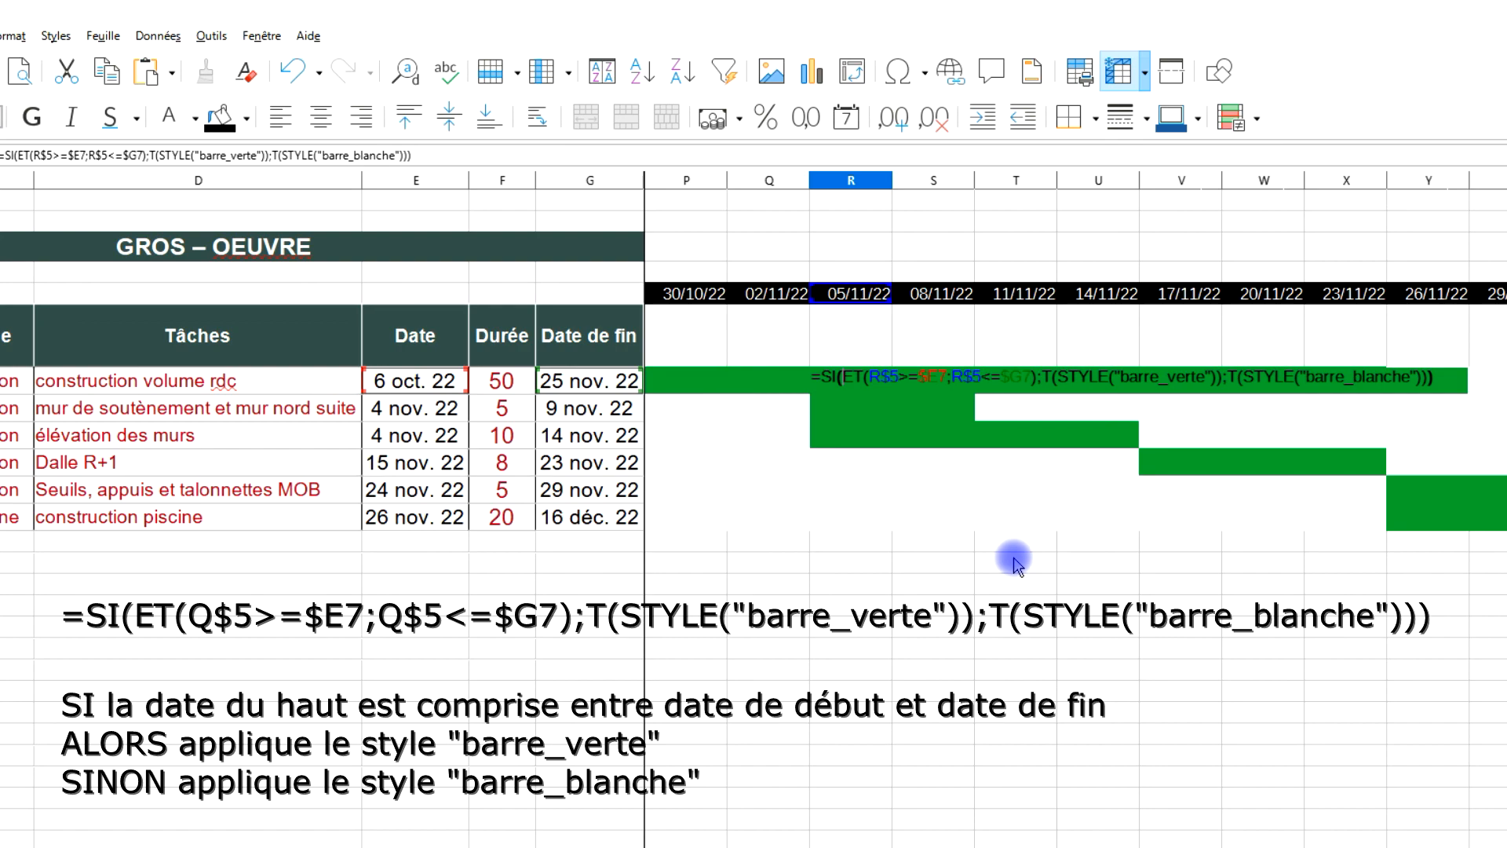
pyautogui.press('Escape')
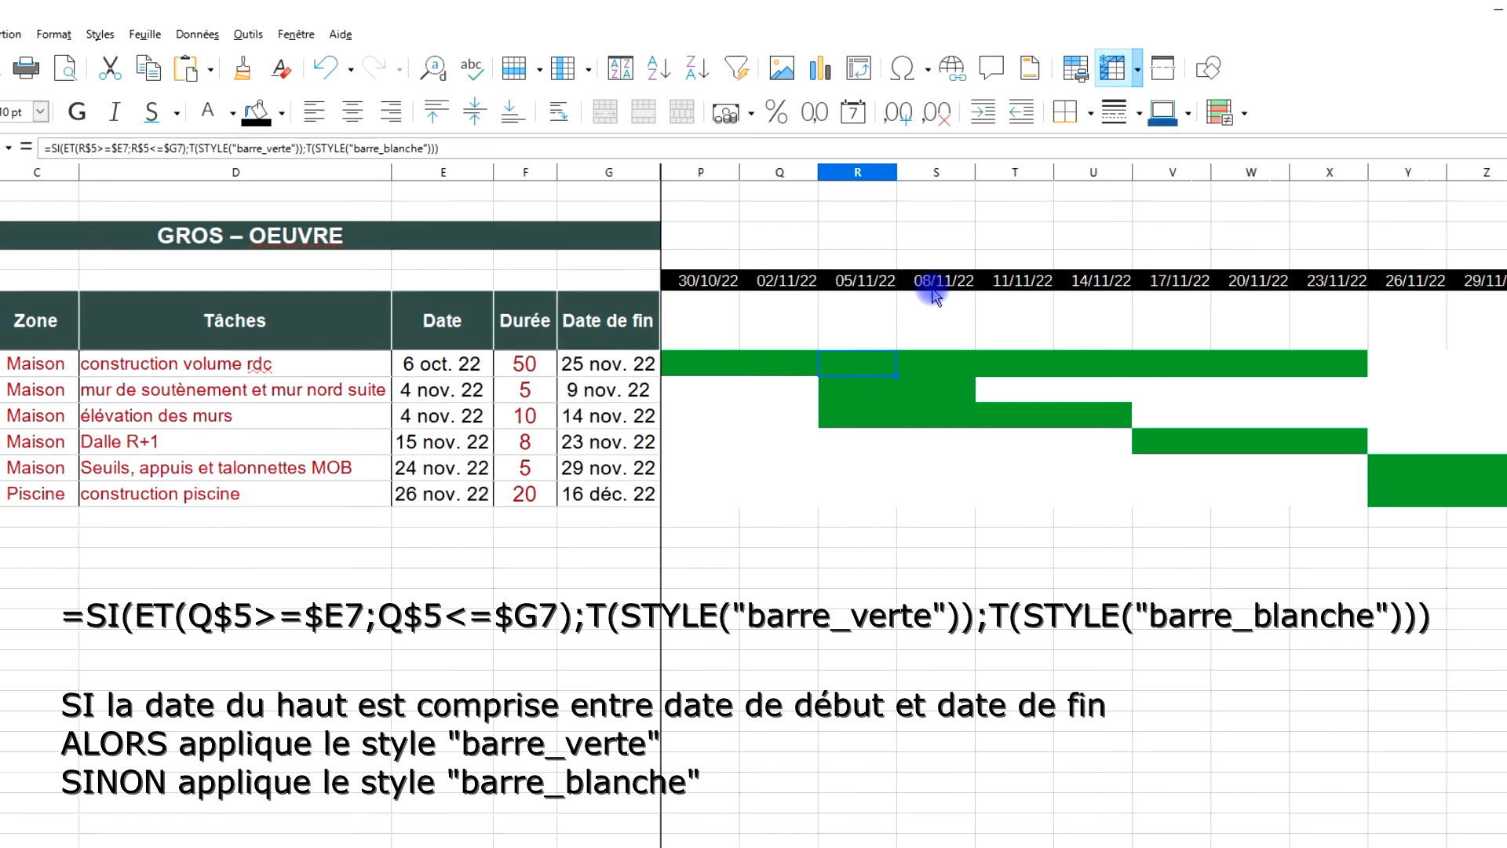